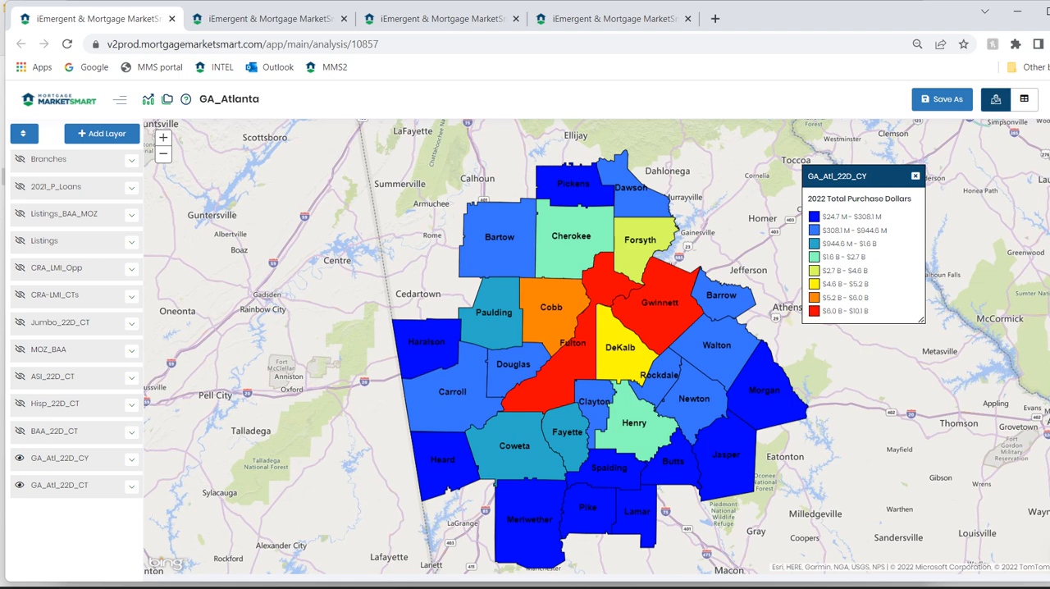
# Inspect the 2022 total purchase dollars of Fulton and Gwinnett counties on the map, then close the details.
pyautogui.click(566, 374)
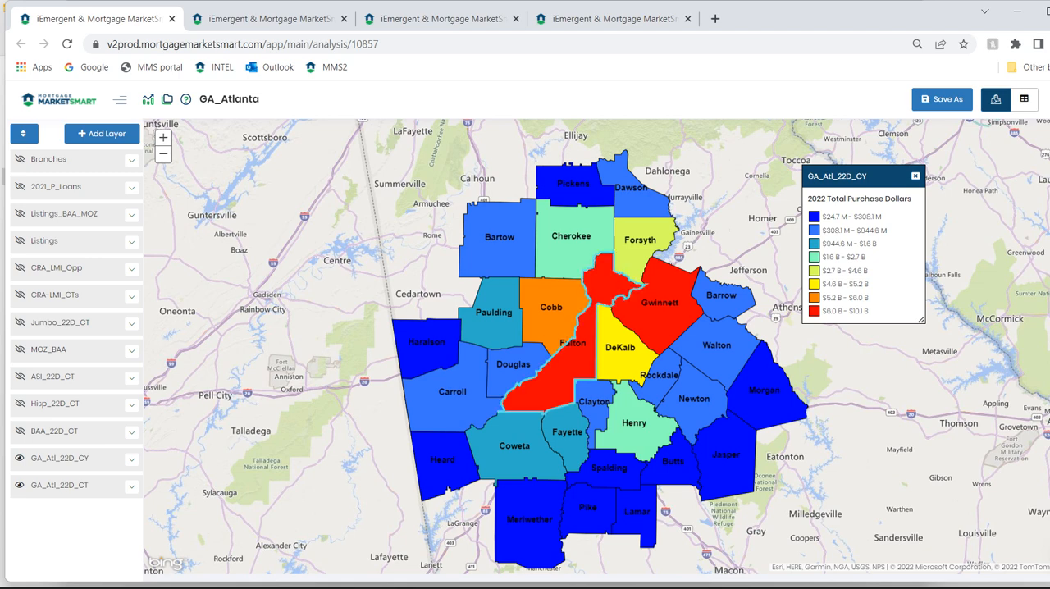
pyautogui.click(660, 316)
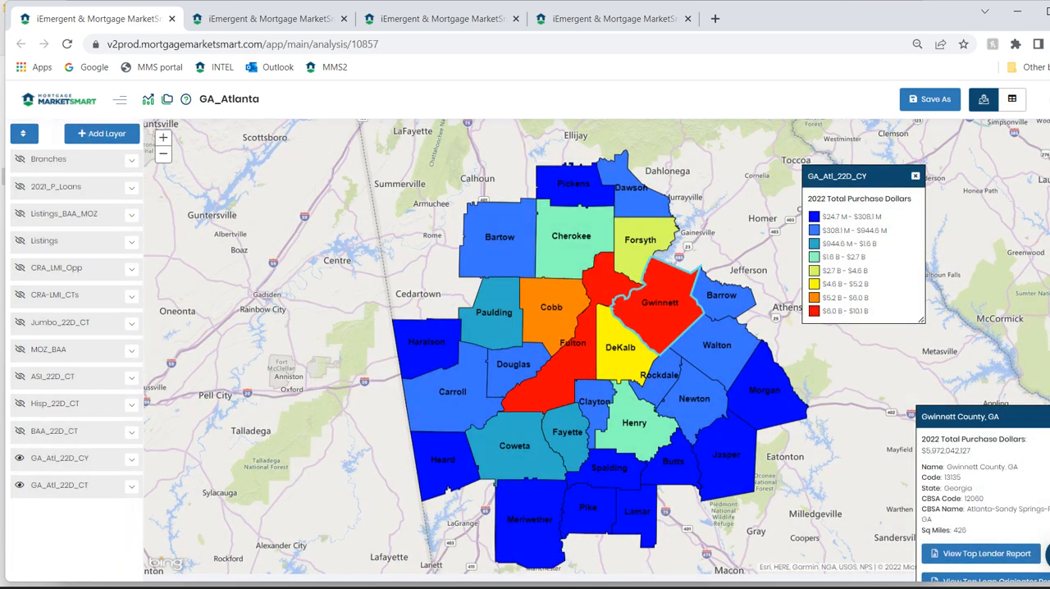
pyautogui.click(1049, 417)
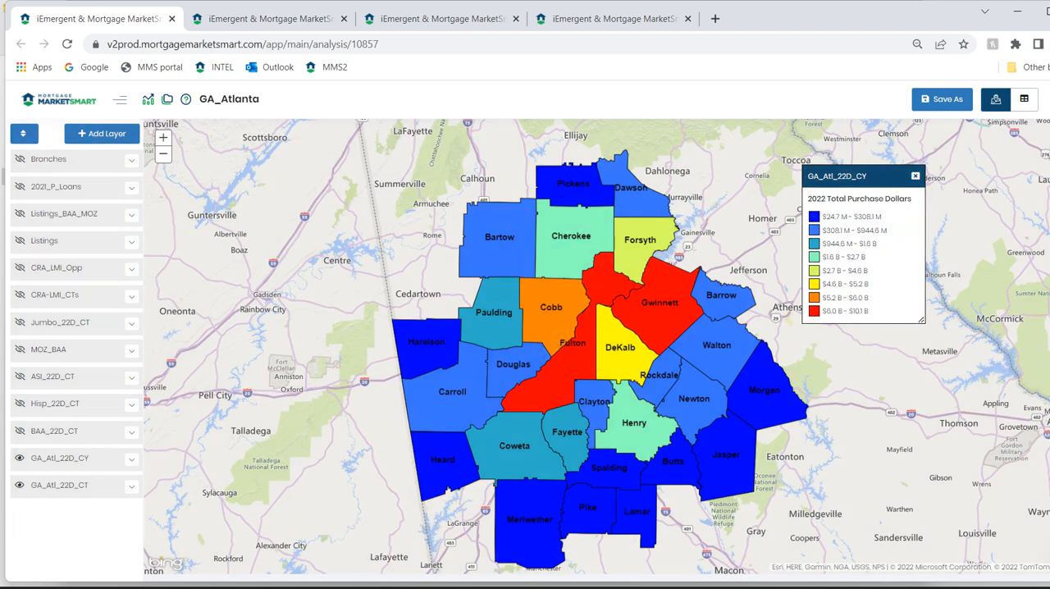
# Fade out and hide the GA_Atl_22D_CY county layer, and show the Branches and 2021_P_Loans layers over the census tracts.
pyautogui.click(131, 461)
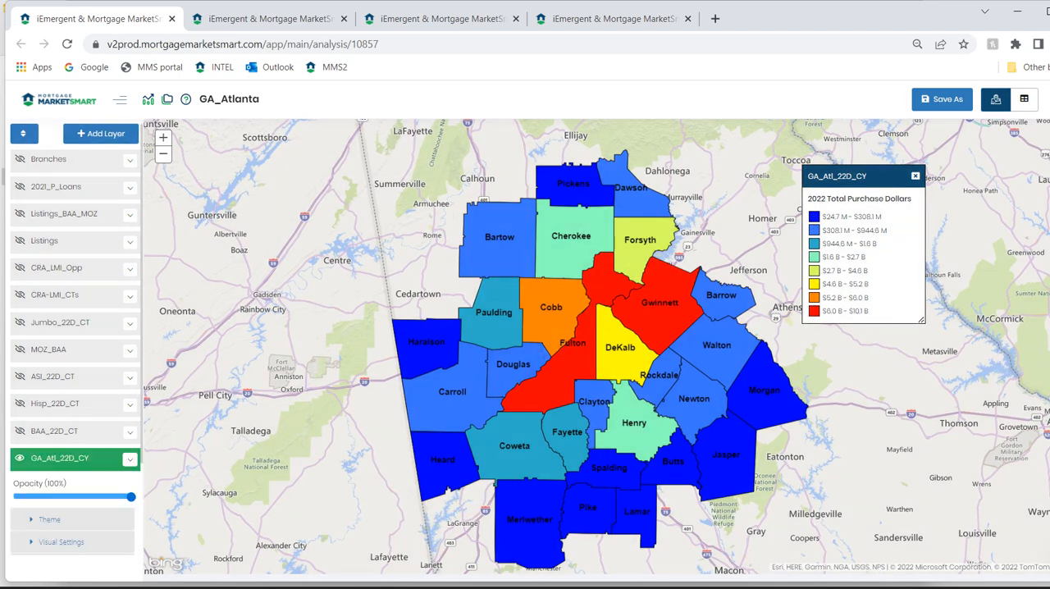
pyautogui.moveTo(132, 497); pyautogui.dragTo(14, 496)
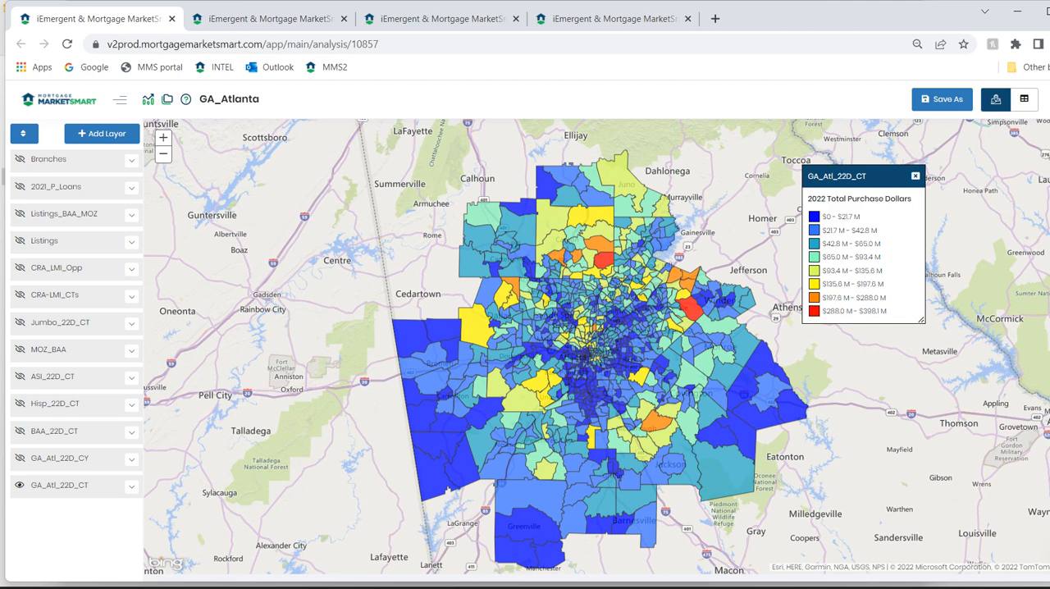
pyautogui.click(20, 159)
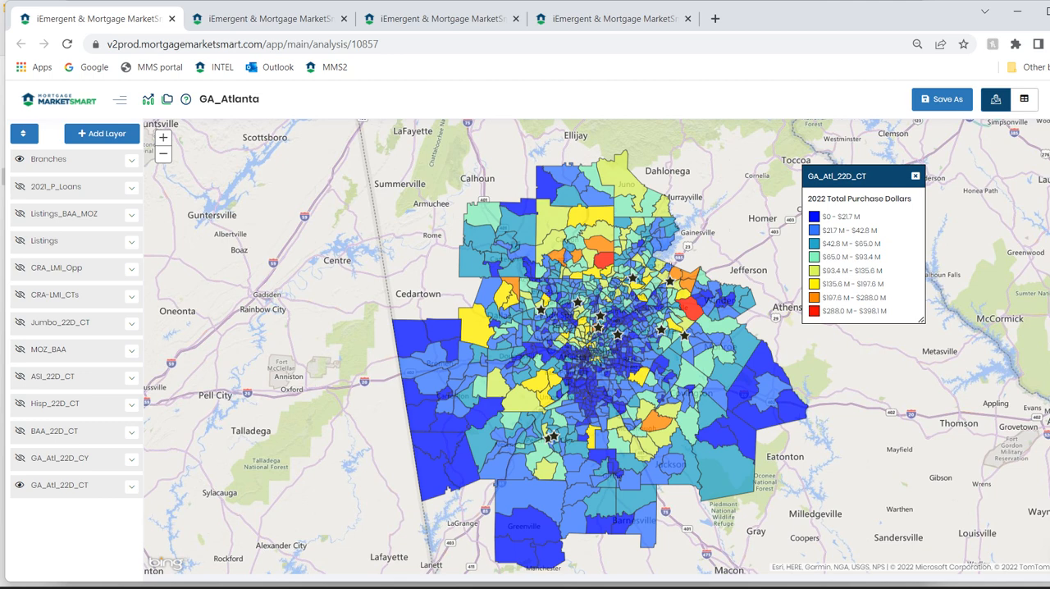
pyautogui.click(20, 188)
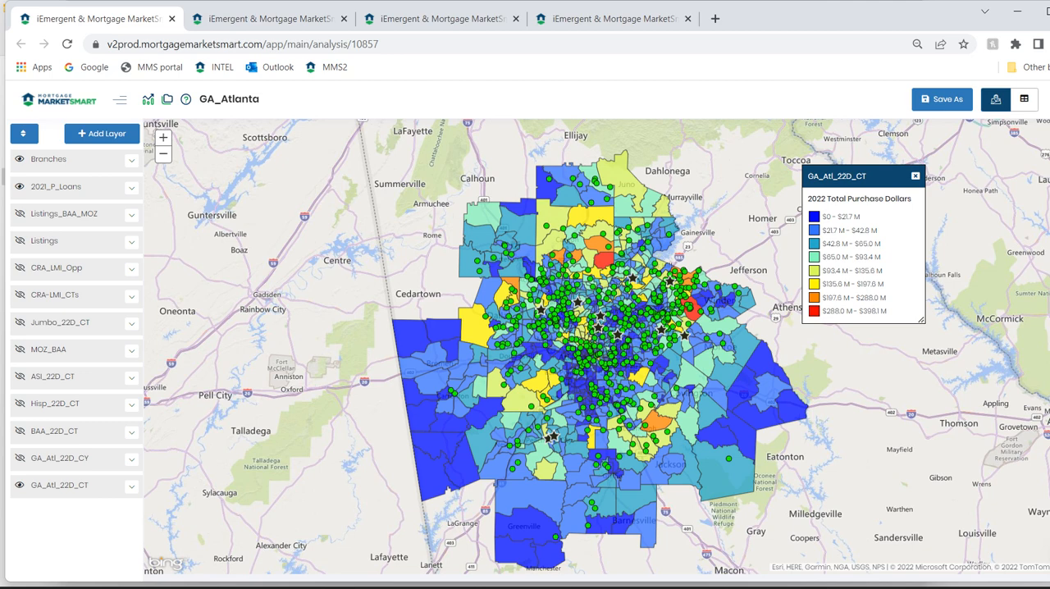
# Examine the 2022 purchase dollars of the high-volume census tracts around the branch near Hog Mountain, keeping the legend clear of them.
pyautogui.moveTo(655, 249); pyautogui.dragTo(736, 325)
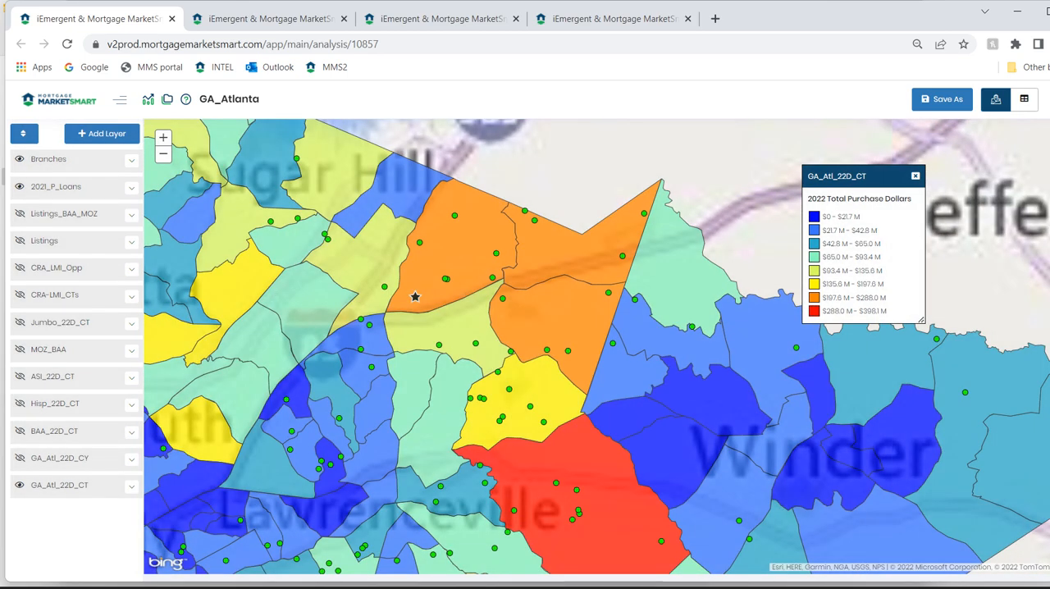
pyautogui.moveTo(862, 177); pyautogui.dragTo(812, 144)
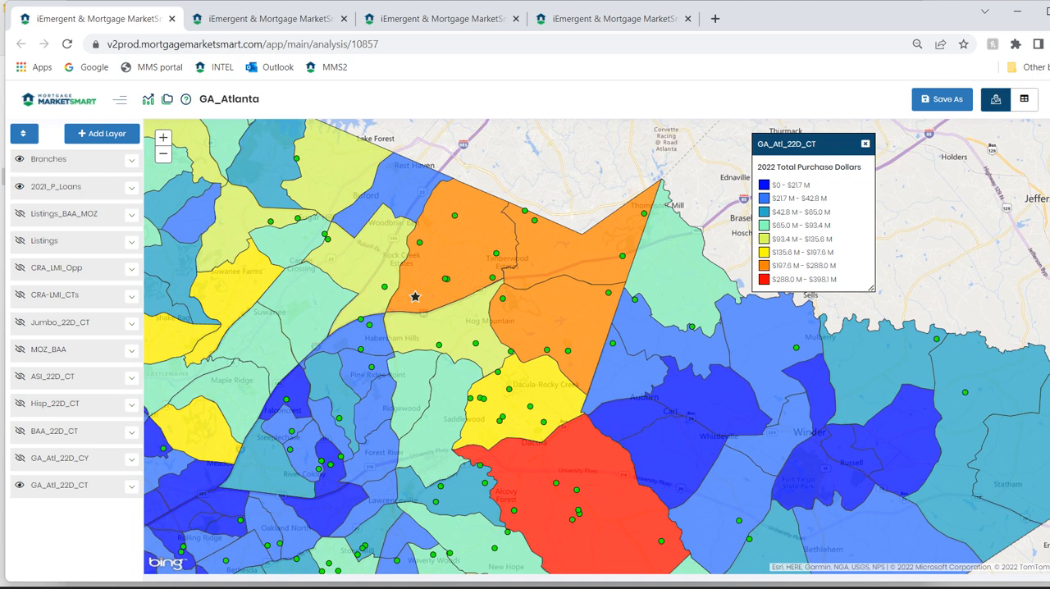
pyautogui.click(458, 253)
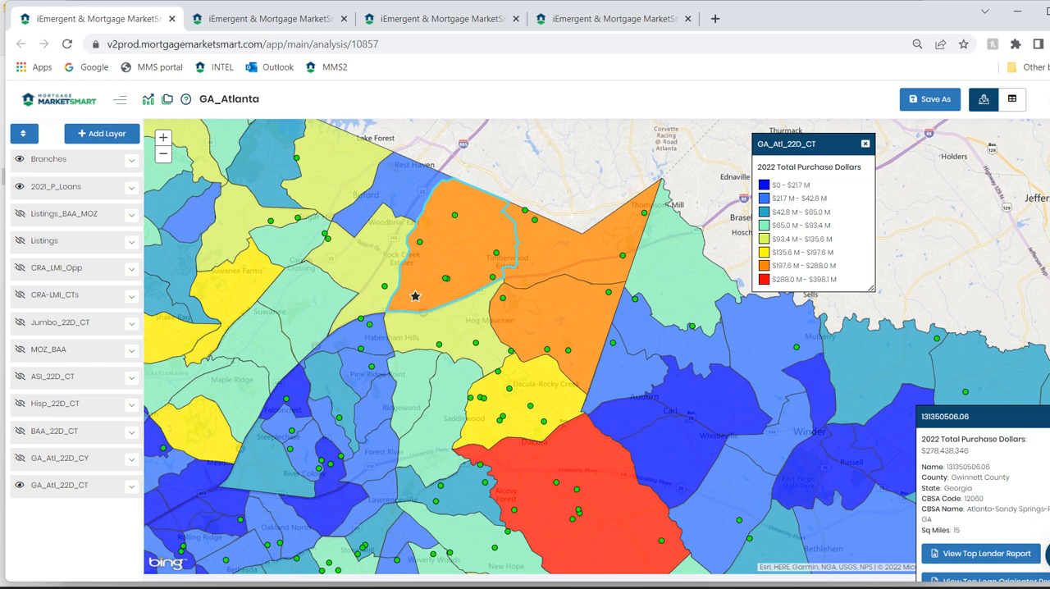
pyautogui.click(579, 253)
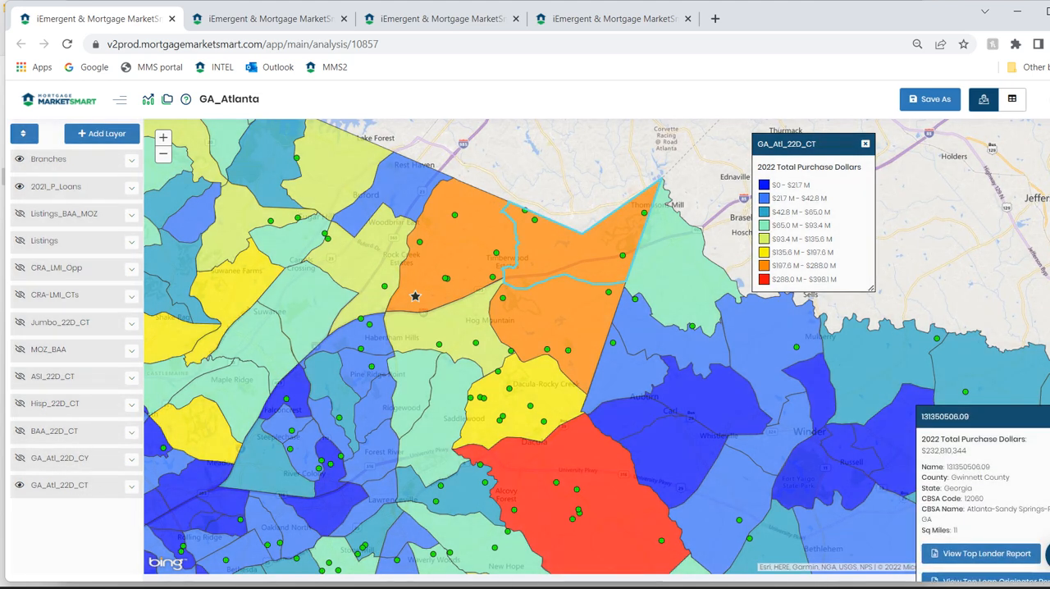
pyautogui.click(562, 316)
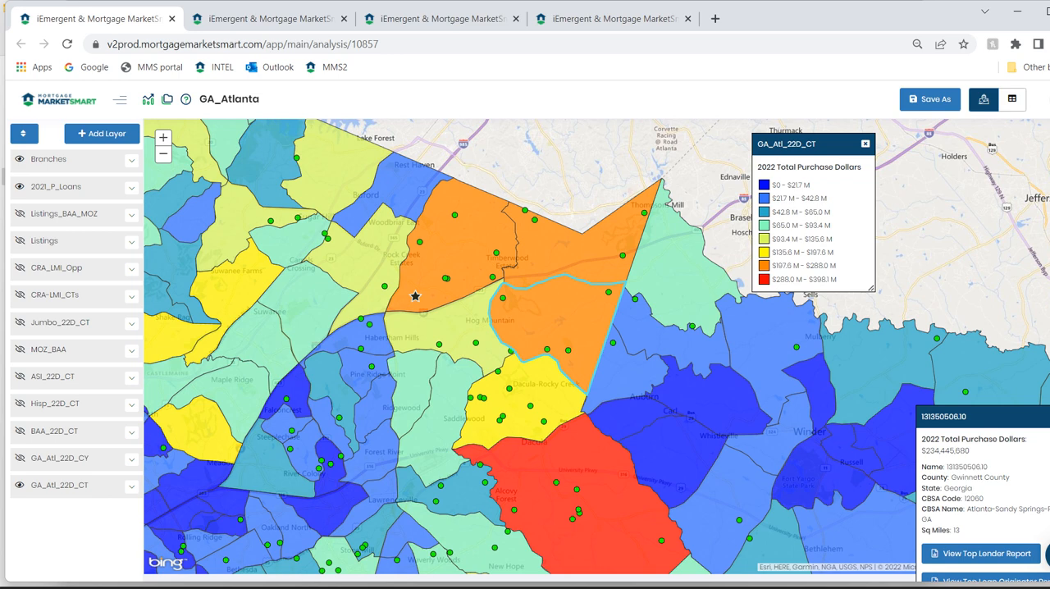
pyautogui.click(535, 396)
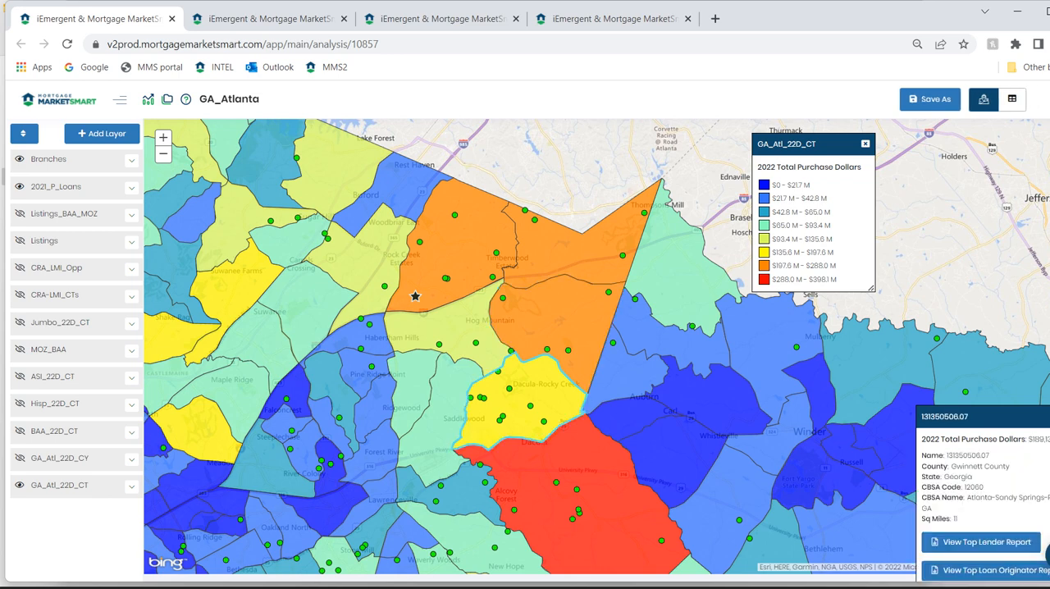
pyautogui.click(460, 326)
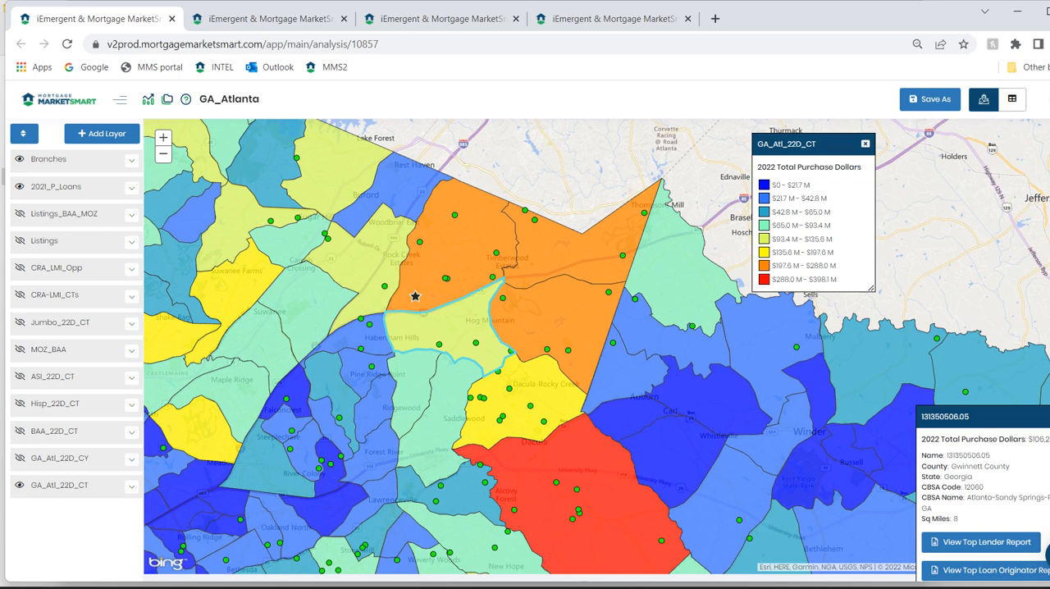
pyautogui.click(1049, 417)
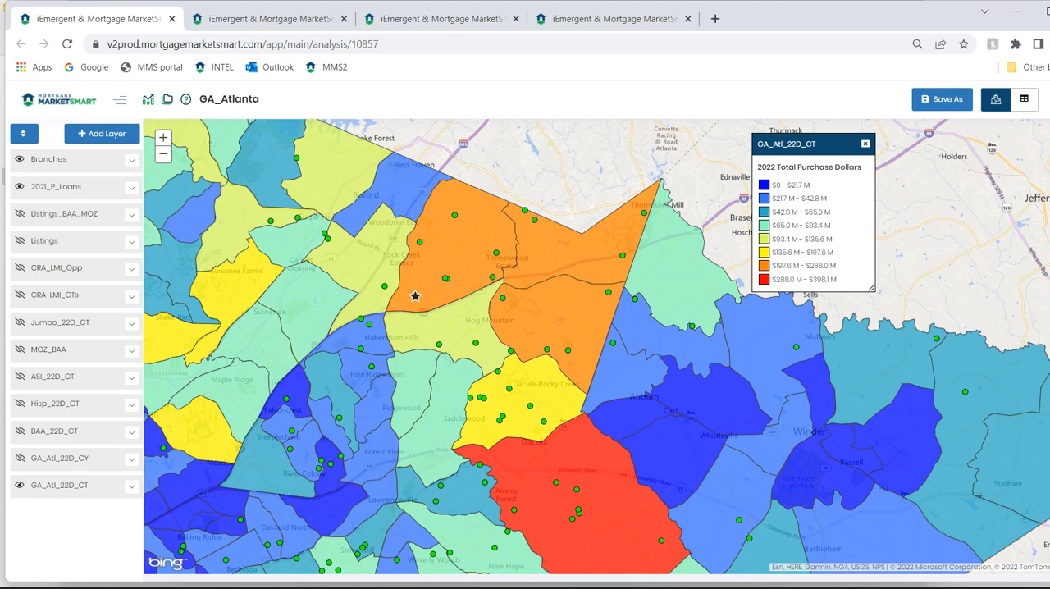
pyautogui.click(461, 253)
# Hide the Branches and 2021_P_Loans layers and bring the whole Atlanta metro area back into view.
pyautogui.click(18, 159)
pyautogui.click(19, 187)
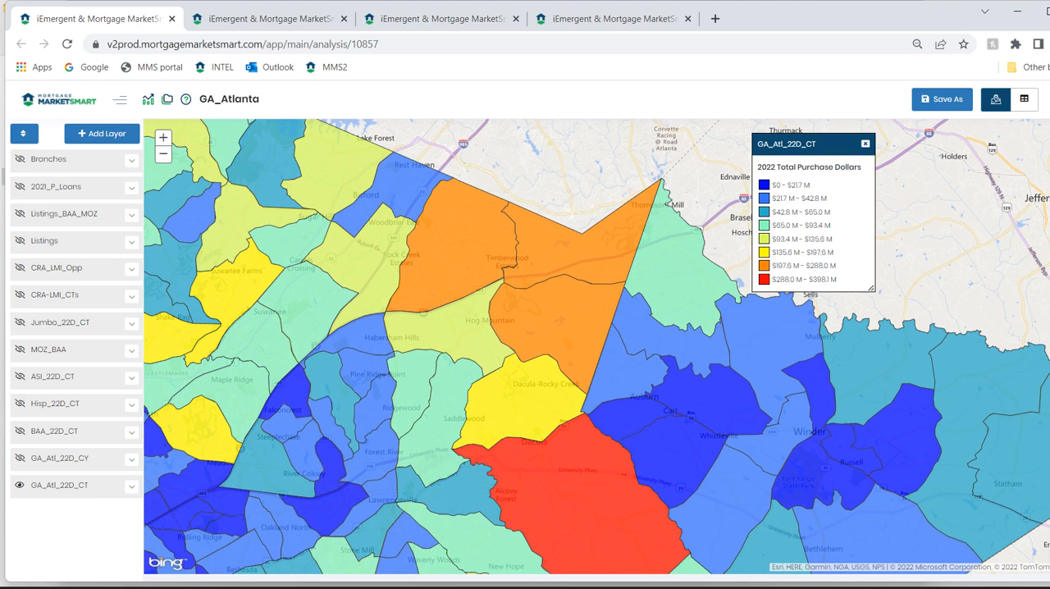
pyautogui.click(163, 154)
pyautogui.click(163, 154)
pyautogui.click(164, 154)
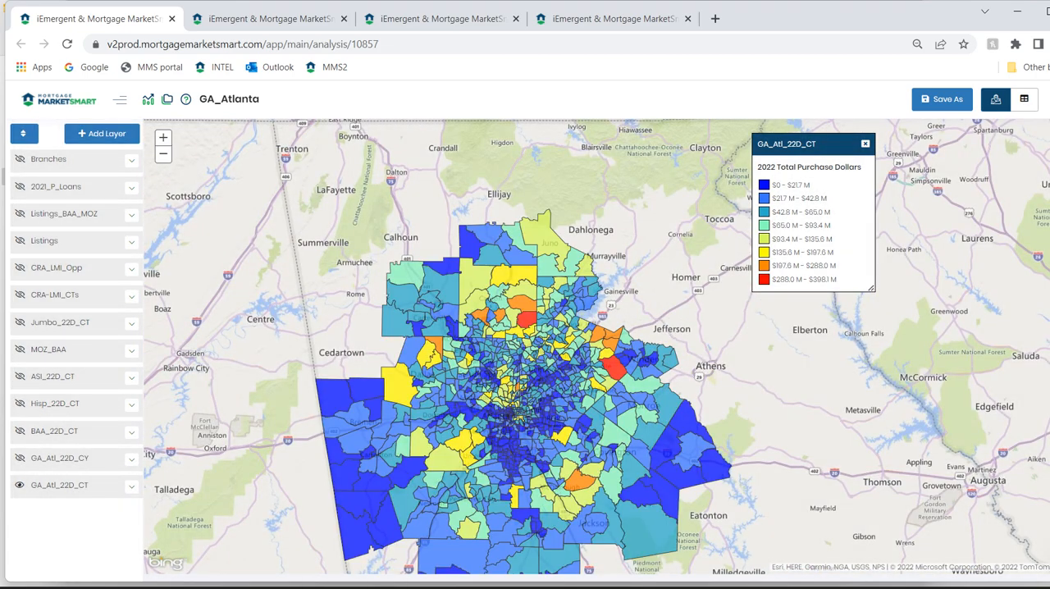
pyautogui.moveTo(575, 370); pyautogui.dragTo(579, 319)
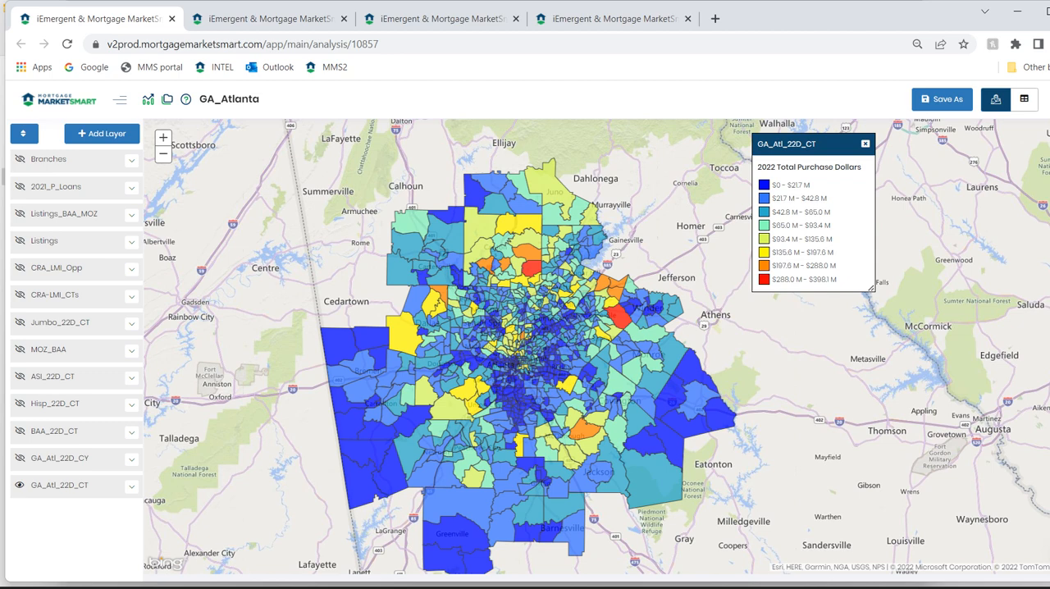
# Show the BAA_22D_CT and Hisp_22D_CT layers and switch the legend to 2022 Hispanic Purchase Dollars.
pyautogui.click(20, 431)
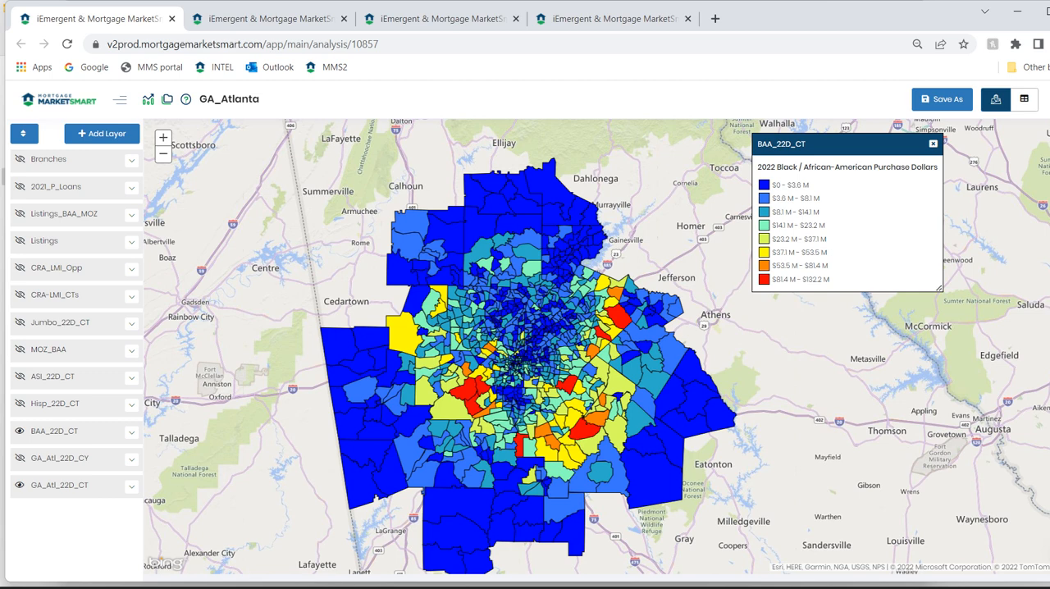
pyautogui.click(20, 403)
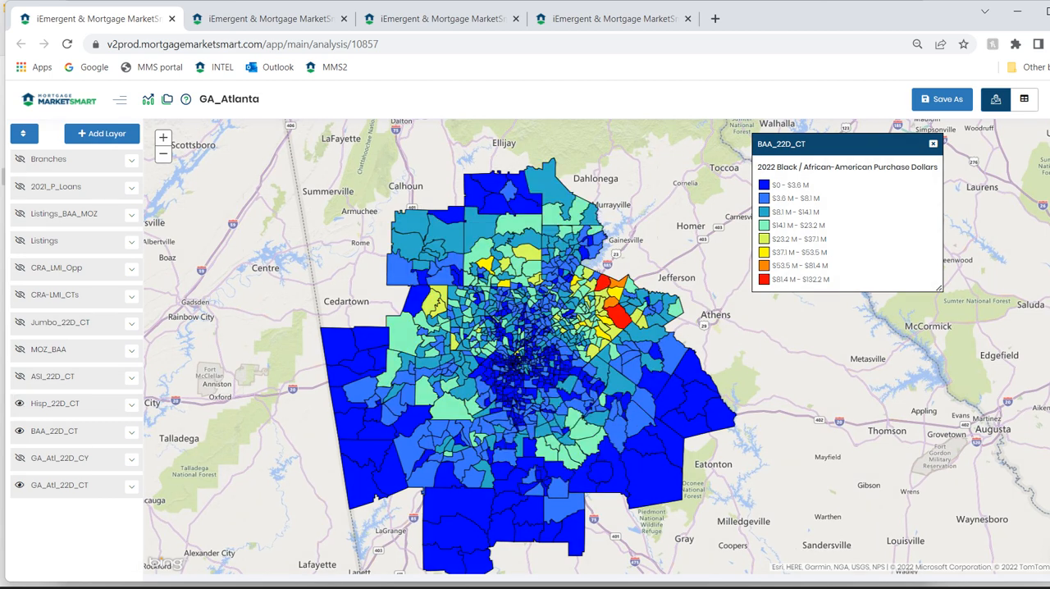
pyautogui.click(131, 404)
pyautogui.click(131, 404)
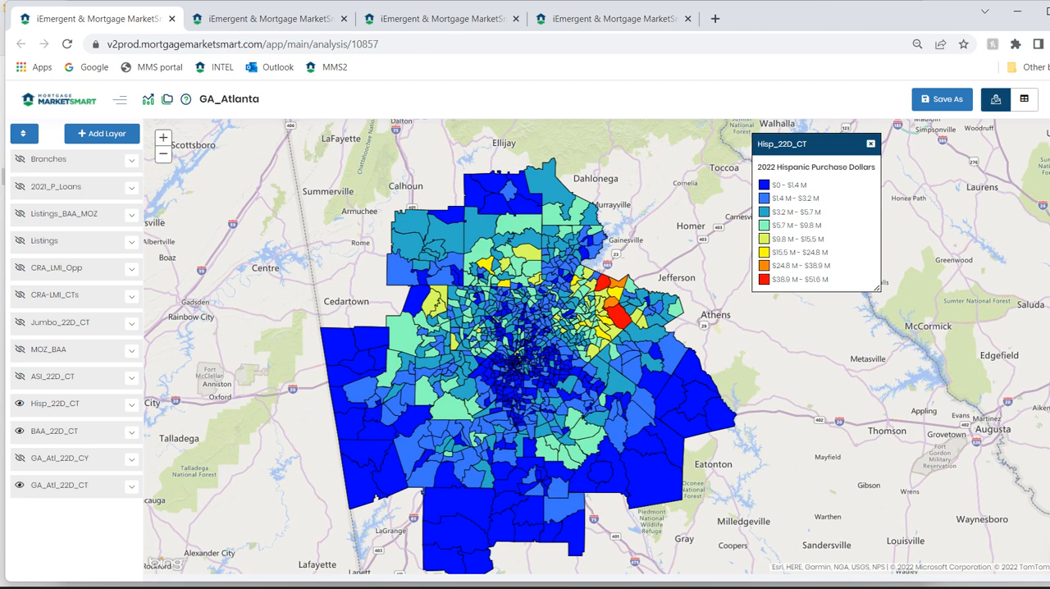
# Show the ASI_22D_CT layer with its 2022 Asian Purchase Dollars legend.
pyautogui.click(19, 377)
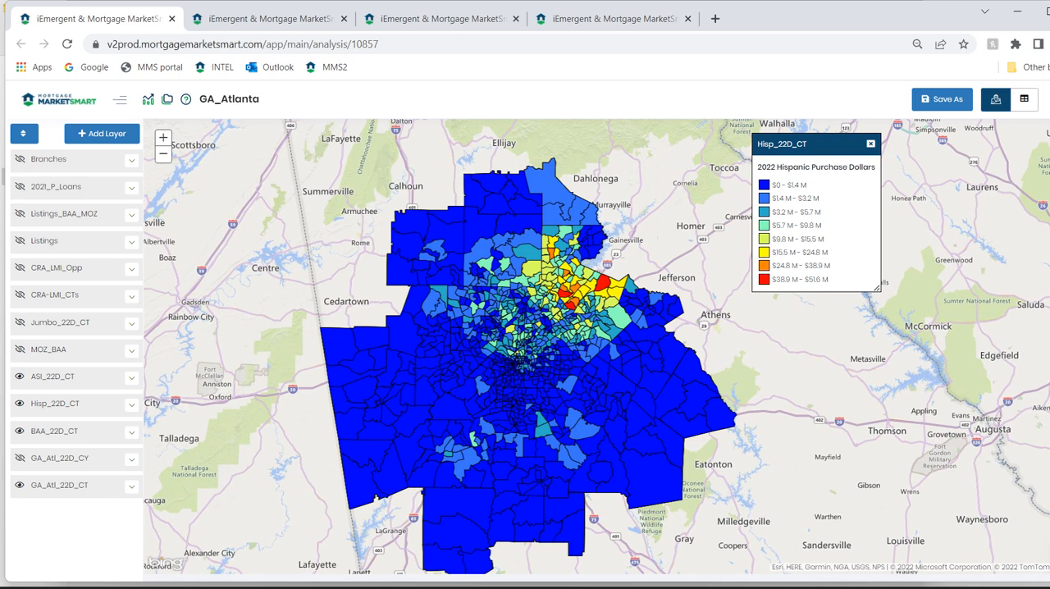
pyautogui.click(131, 378)
pyautogui.click(131, 378)
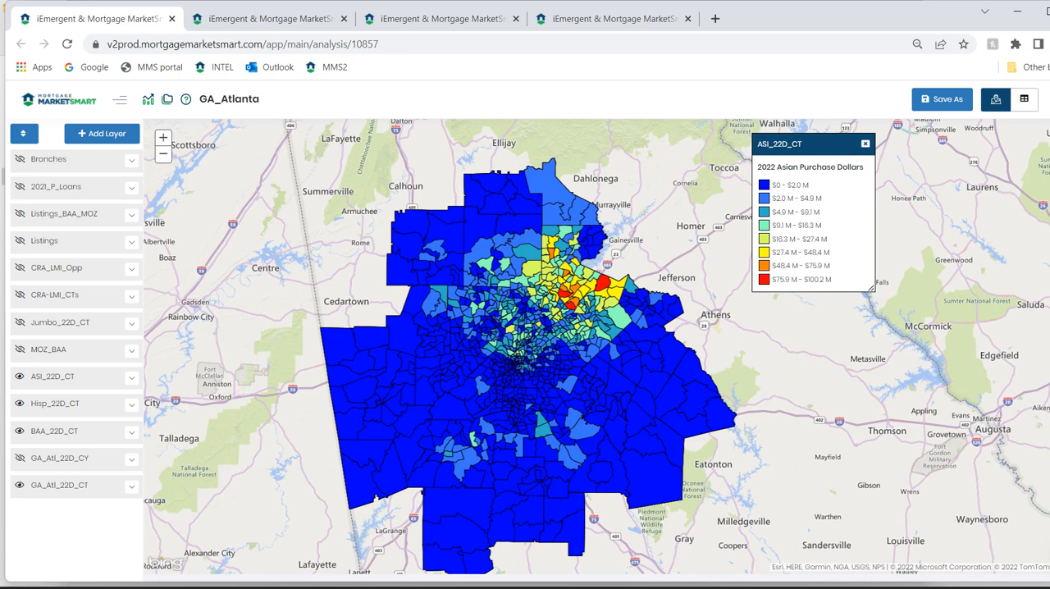
# Show the Jumbo_22D_CT layer with its 2022 Jumbo/Non-Conforming-Conventional Purchase Dollars legend.
pyautogui.click(19, 322)
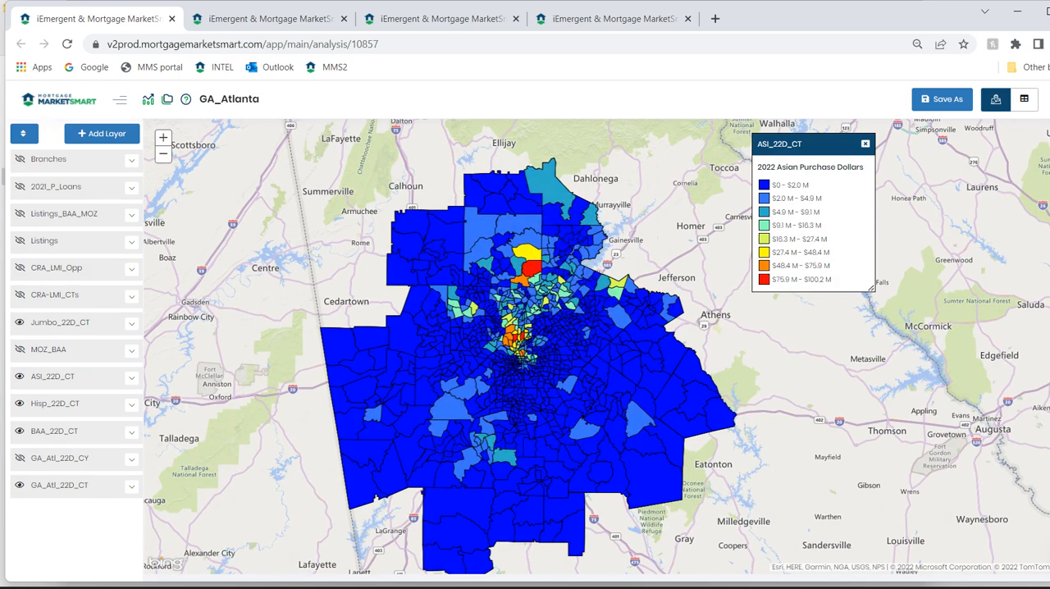
pyautogui.click(61, 322)
pyautogui.click(60, 323)
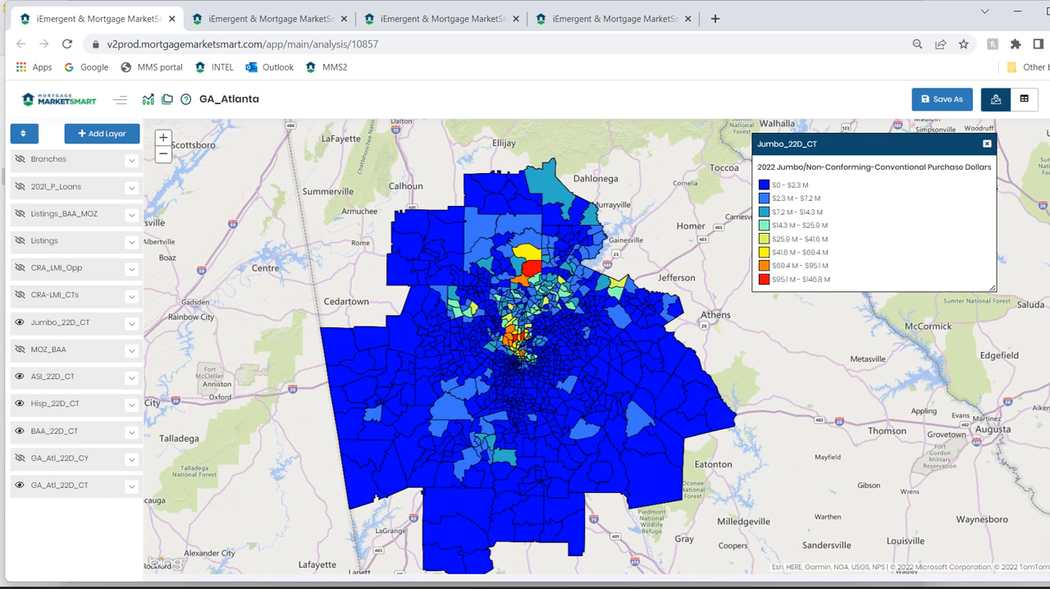
# Show the CRA-LMI_CTs layer and hide the jumbo, Asian, Hispanic, Black/African-American and total-purchase tract layers.
pyautogui.click(20, 294)
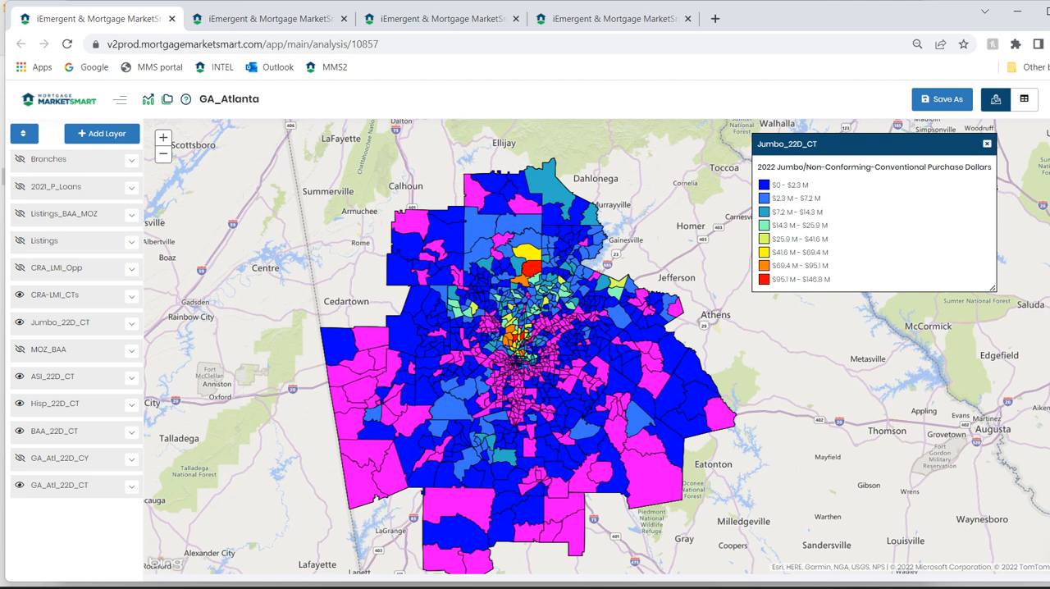
pyautogui.click(20, 323)
pyautogui.click(20, 376)
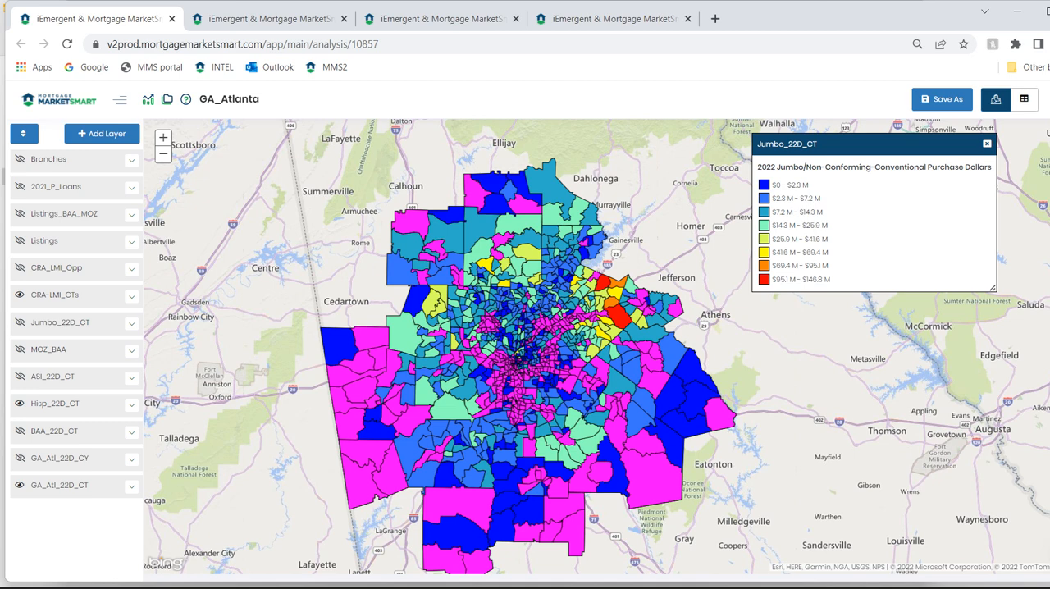
pyautogui.click(20, 485)
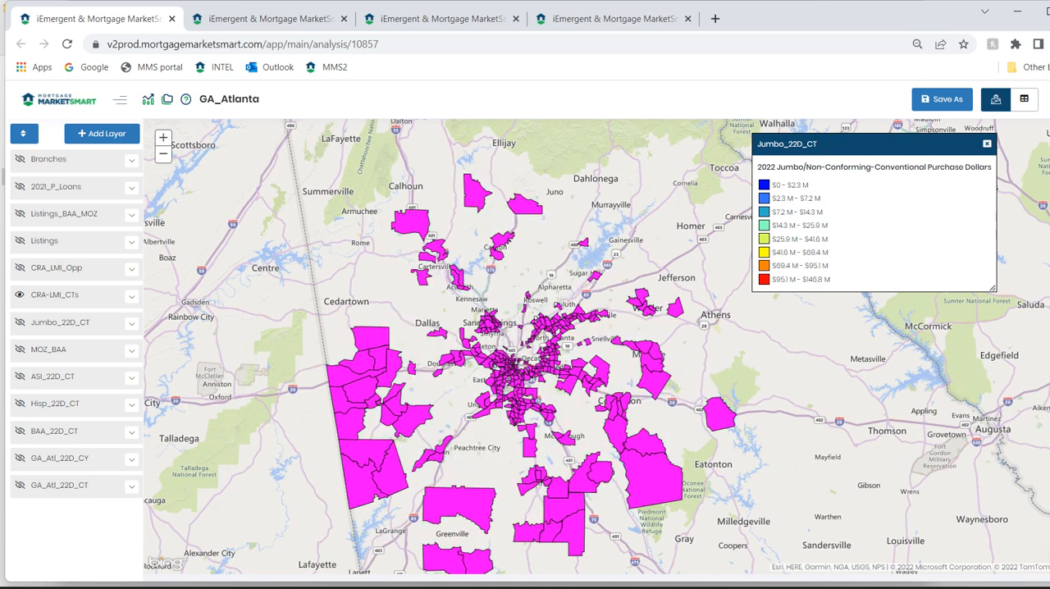
# Add the Branches layer over the CRA-LMI tracts and briefly overlay the 2021_P_Loans points before hiding them again.
pyautogui.click(20, 158)
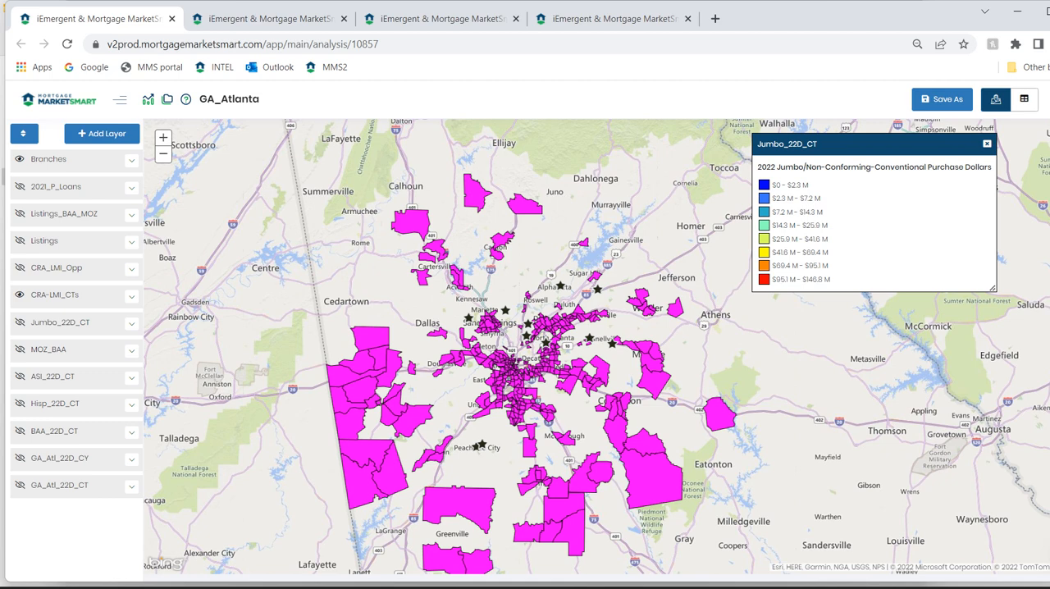
pyautogui.click(20, 186)
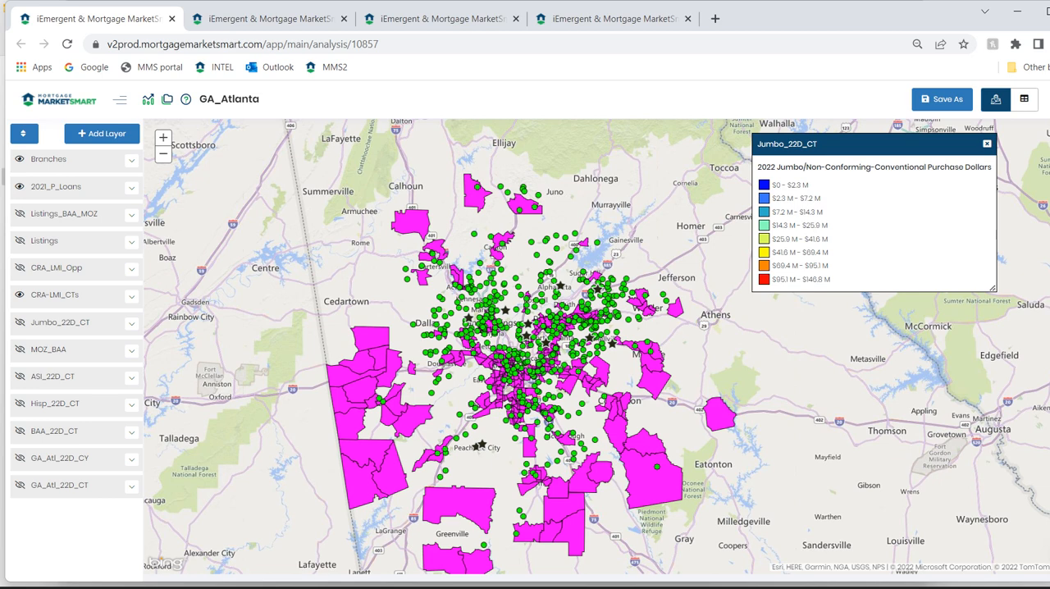
pyautogui.click(19, 187)
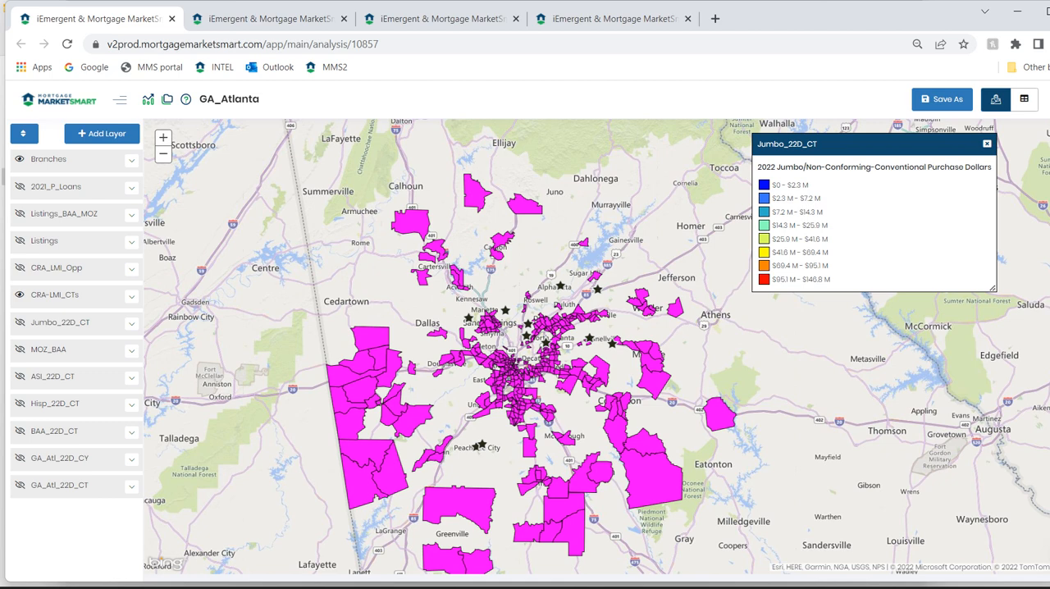
# Replace the CRA-LMI_CTs layer with CRA_LMI_Opp and display its 2022 Total Purchase Loans legend.
pyautogui.click(20, 295)
pyautogui.click(20, 268)
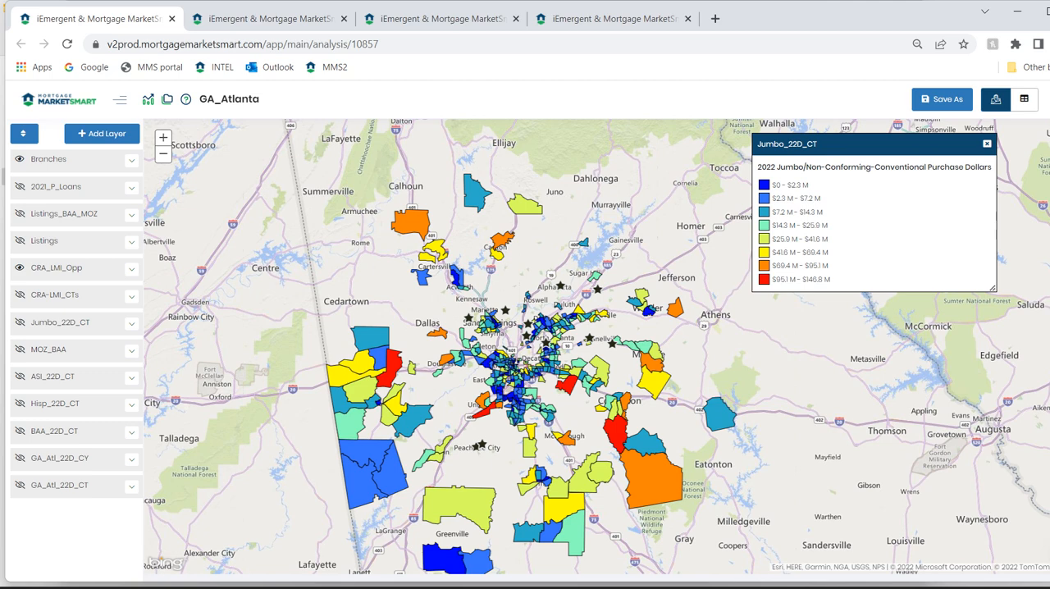
pyautogui.click(131, 269)
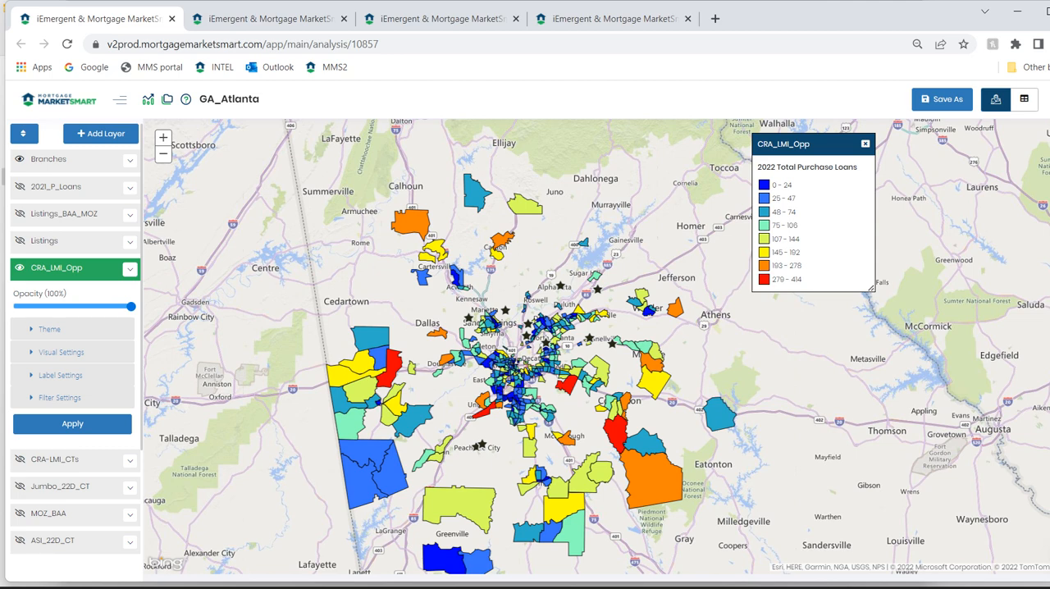
pyautogui.click(129, 269)
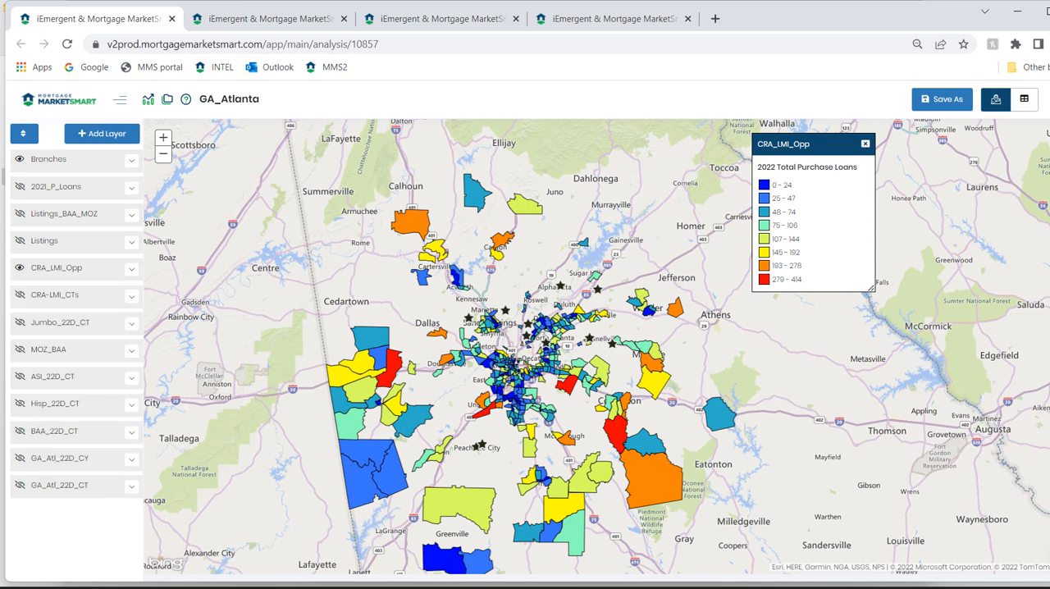
# Show the Listings layer over the CRA_LMI_Opp tracts and view the details of one listing east of Atlanta before closing them.
pyautogui.click(20, 241)
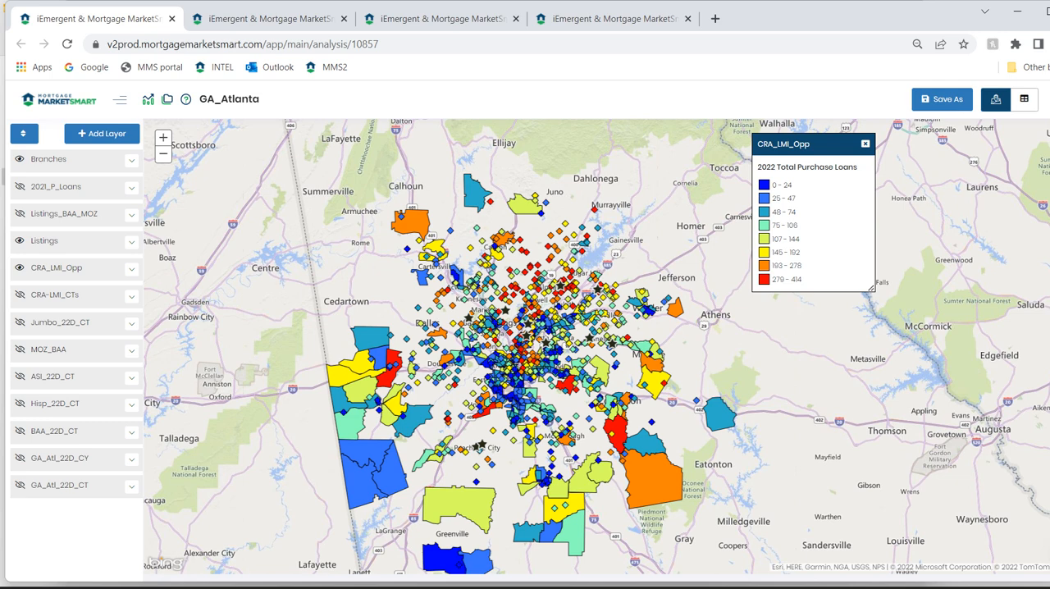
pyautogui.click(617, 363)
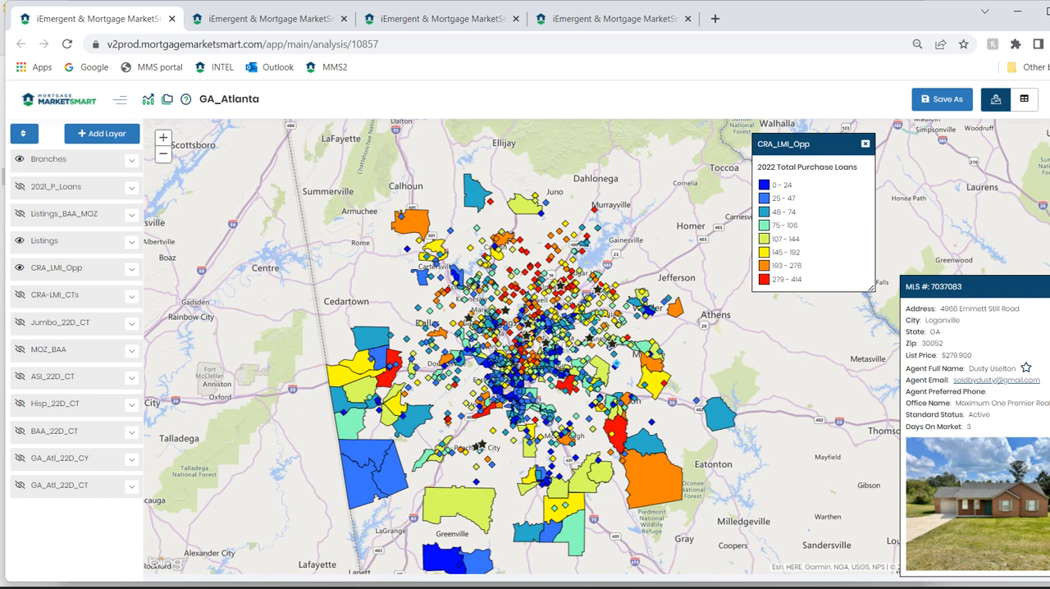
pyautogui.click(1049, 286)
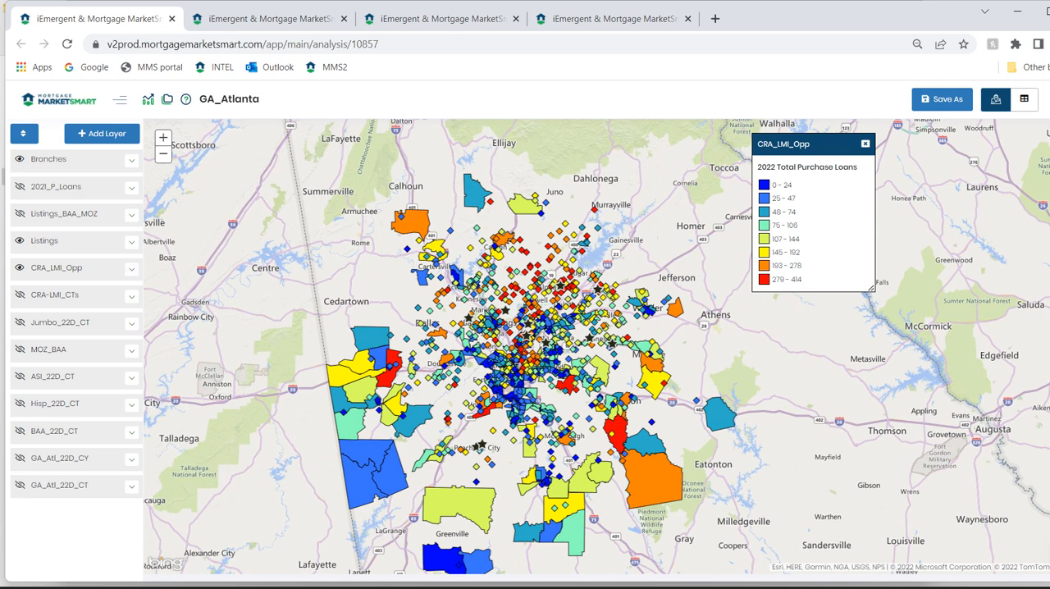
# Filter the Listings layer to LMI under Low-to-Moderate Income Tracts and apply the filter.
pyautogui.click(131, 242)
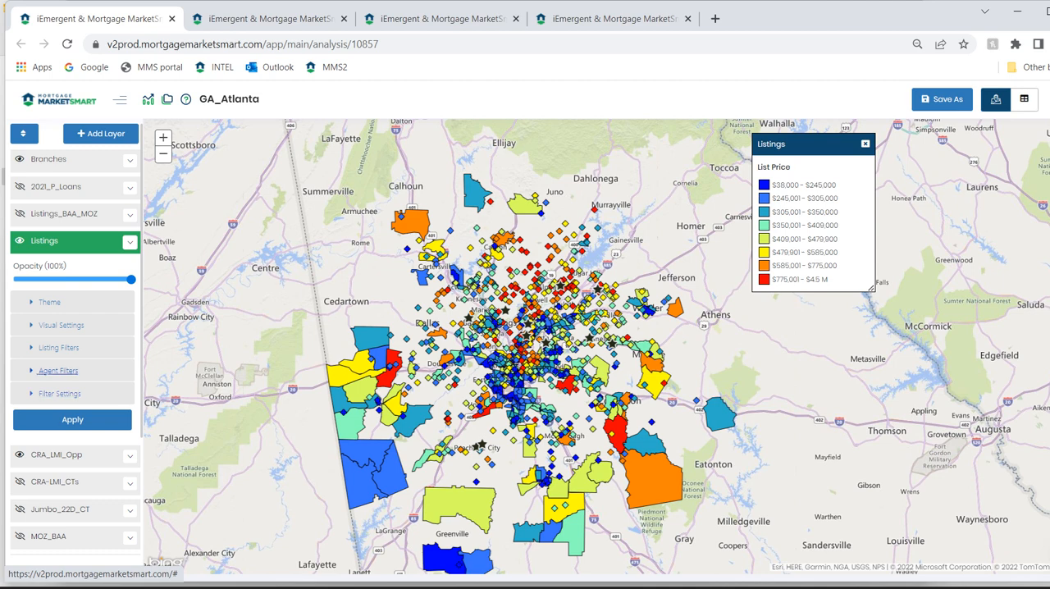
pyautogui.click(59, 371)
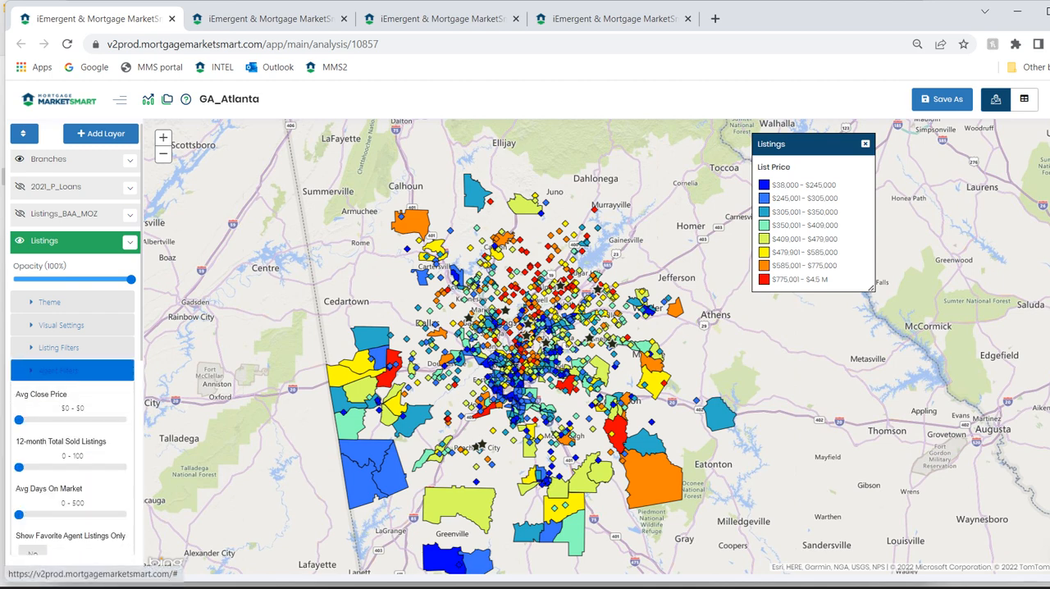
pyautogui.click(59, 371)
pyautogui.click(59, 394)
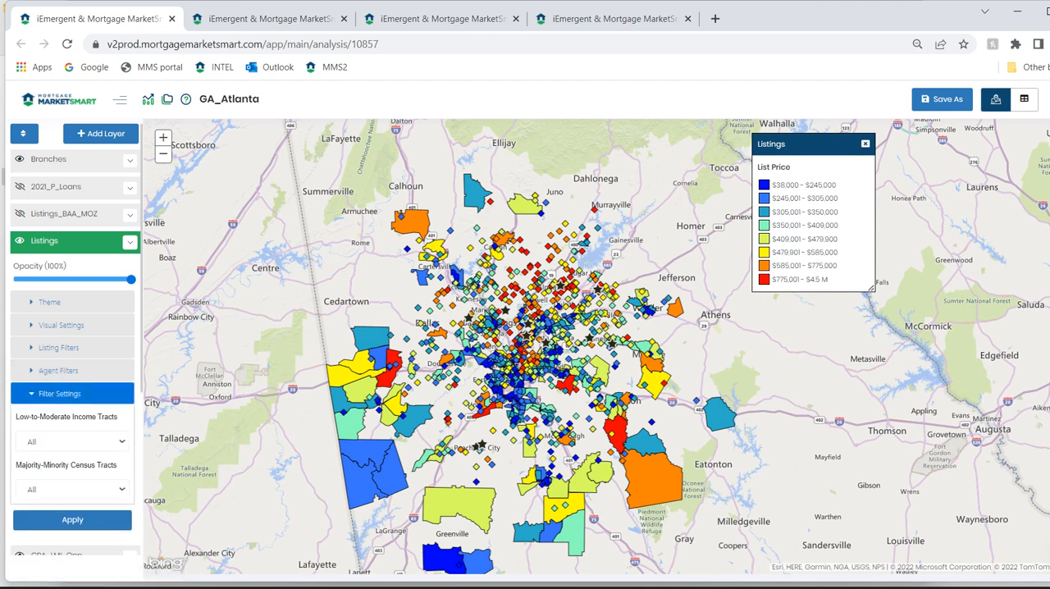
pyautogui.click(72, 442)
pyautogui.click(57, 467)
pyautogui.click(72, 520)
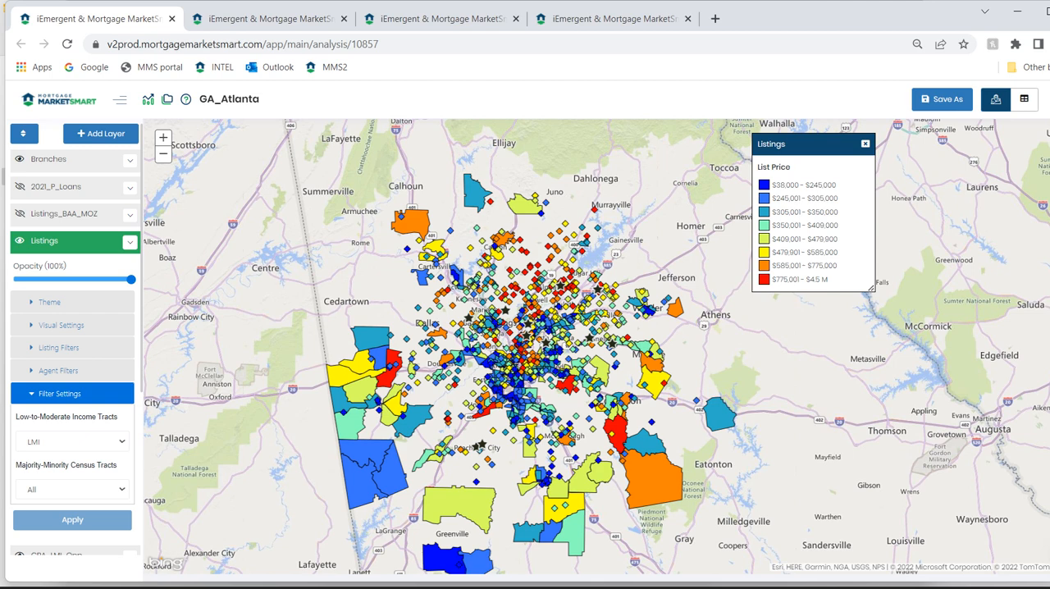
pyautogui.click(130, 242)
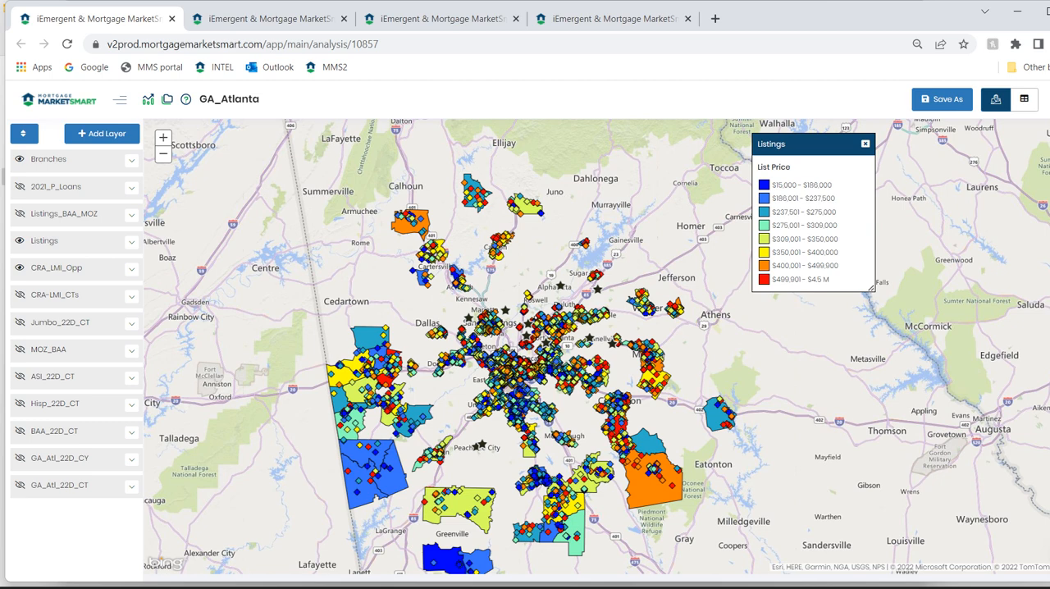
# Replace the Listings and CRA_LMI_Opp layers on the map with MOZ_BAA and Listings_BAA_MOZ.
pyautogui.click(20, 242)
pyautogui.click(20, 269)
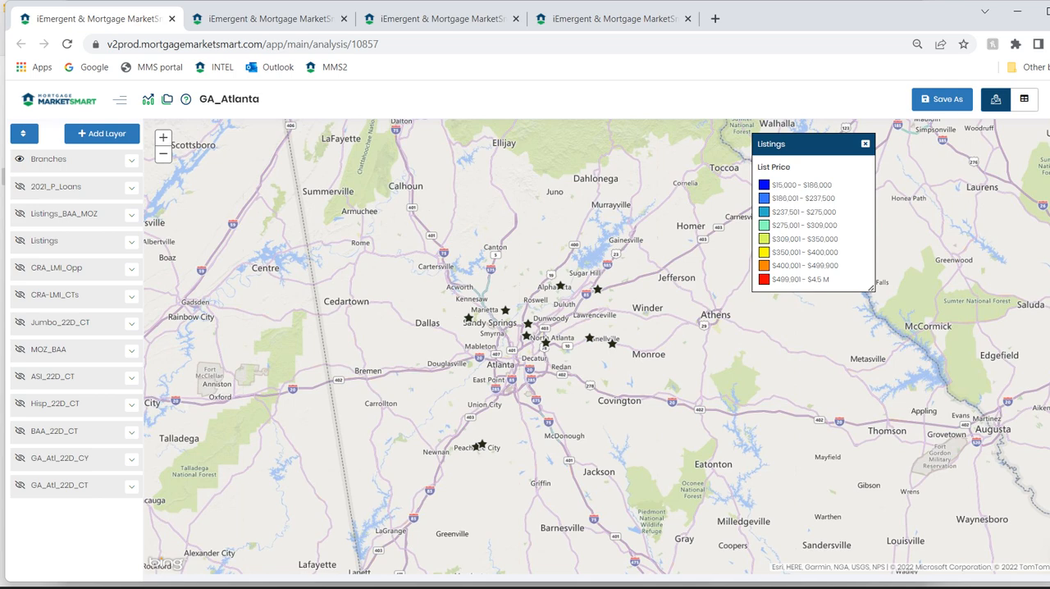
pyautogui.click(20, 432)
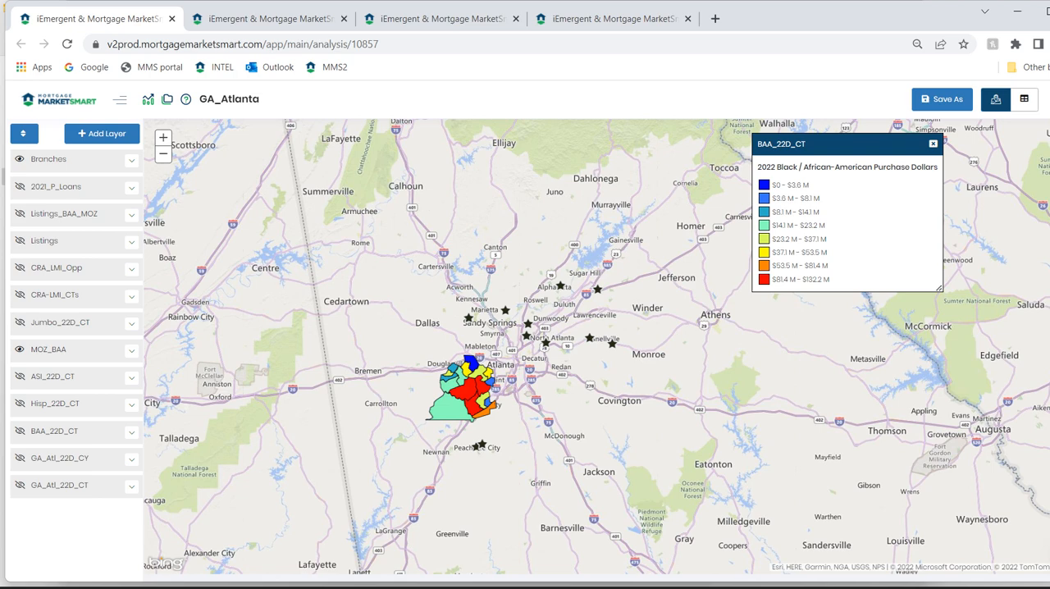
pyautogui.click(132, 214)
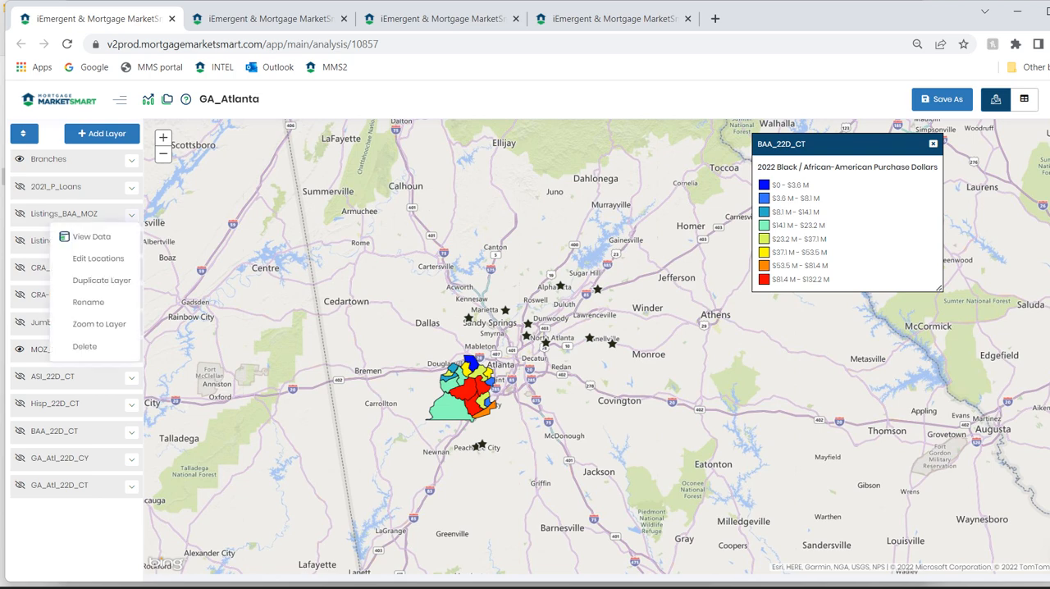
pyautogui.click(91, 237)
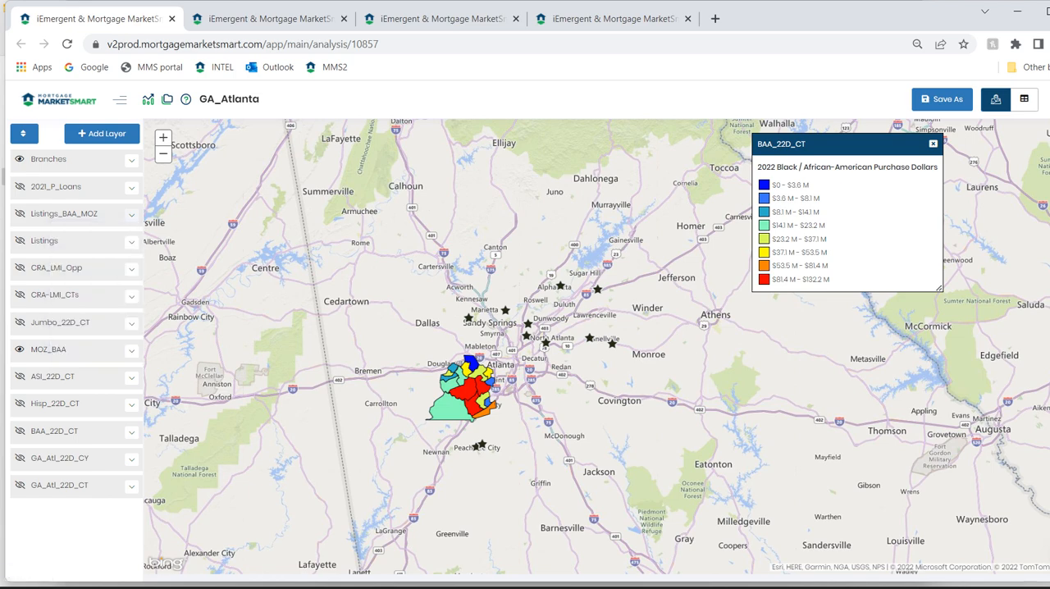
pyautogui.click(19, 214)
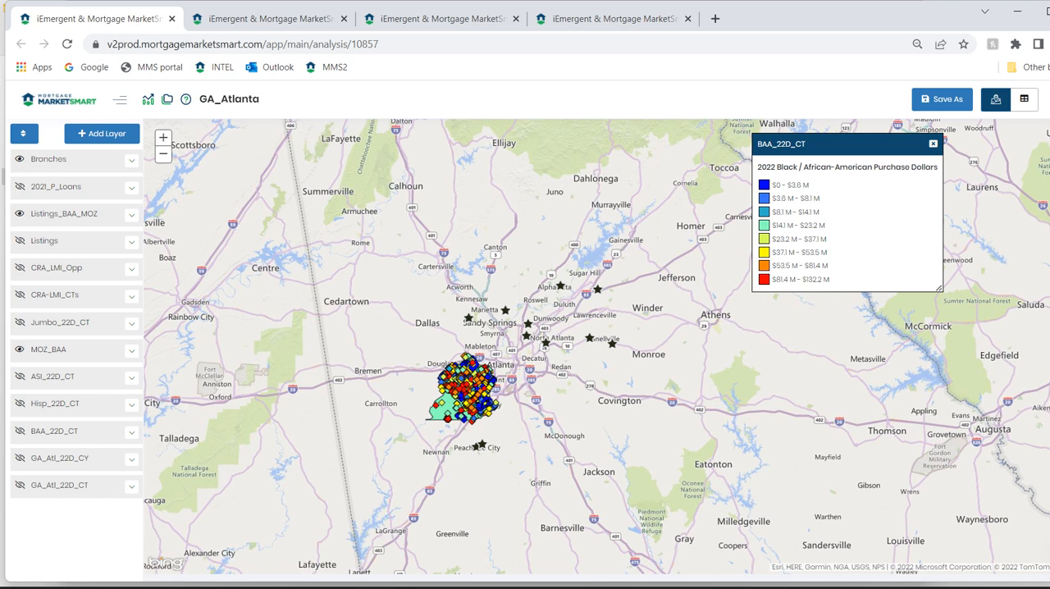
# Open the data table of the Listings_BAA_MOZ layer and review its records by listing.
pyautogui.click(132, 214)
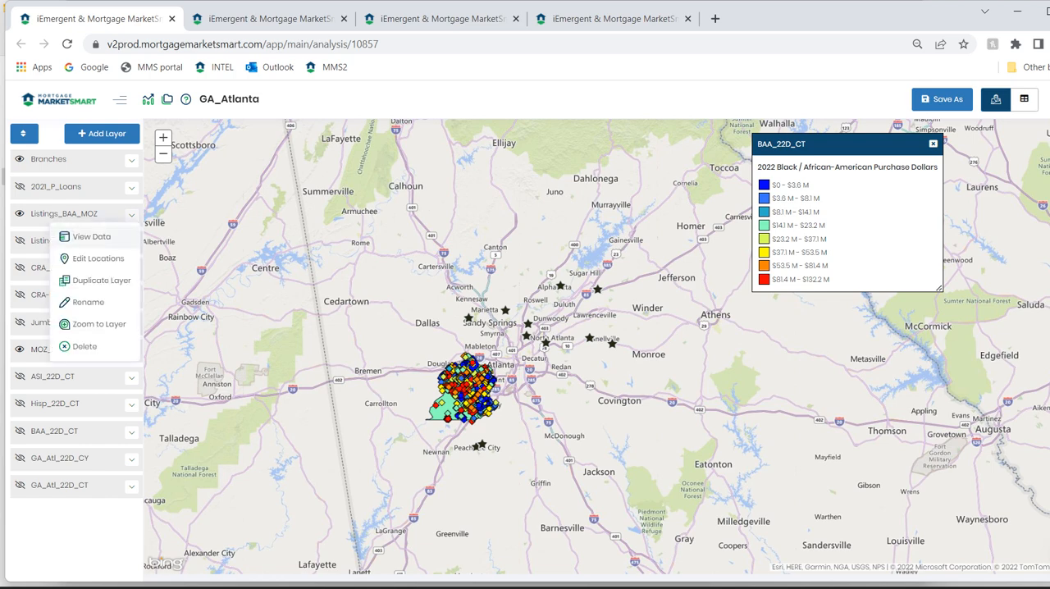
pyautogui.click(89, 236)
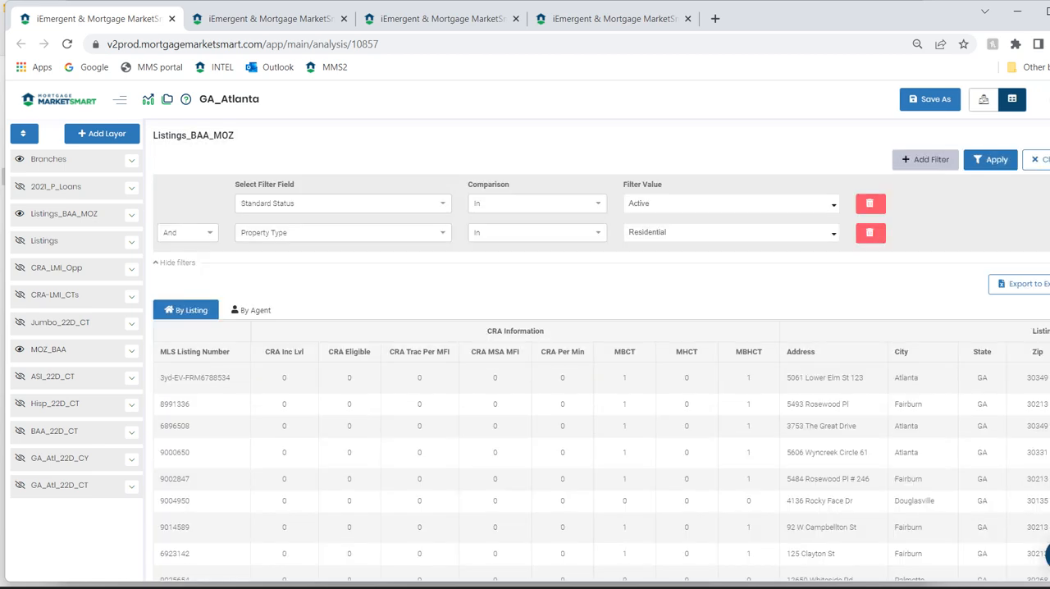
pyautogui.scroll(-2, 602, 351)
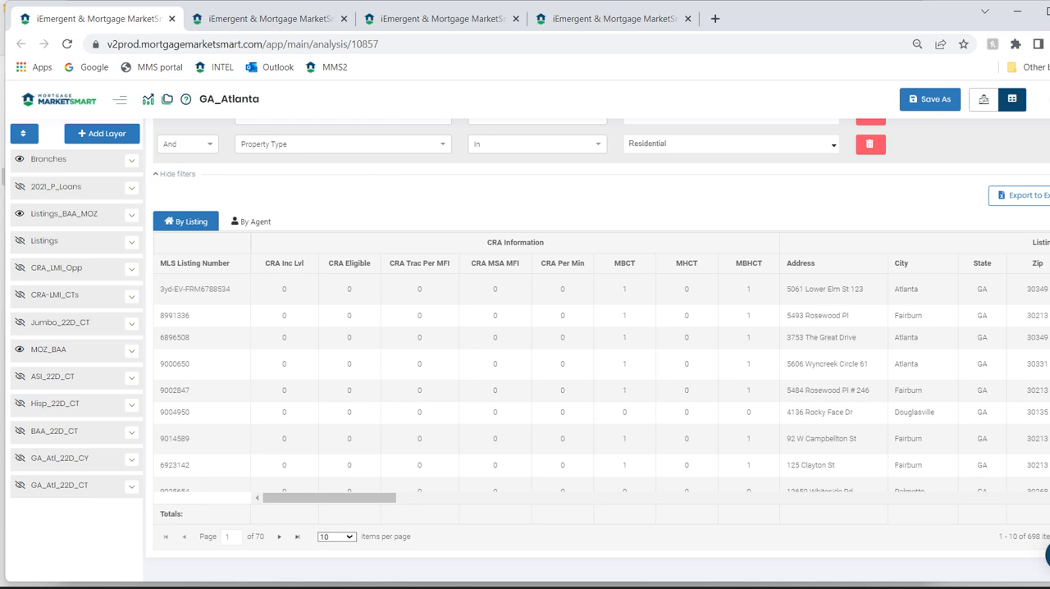
# Examine the Listings_BAA_MOZ data by agent, including the contact information and agent totals columns, and return to the map.
pyautogui.click(253, 222)
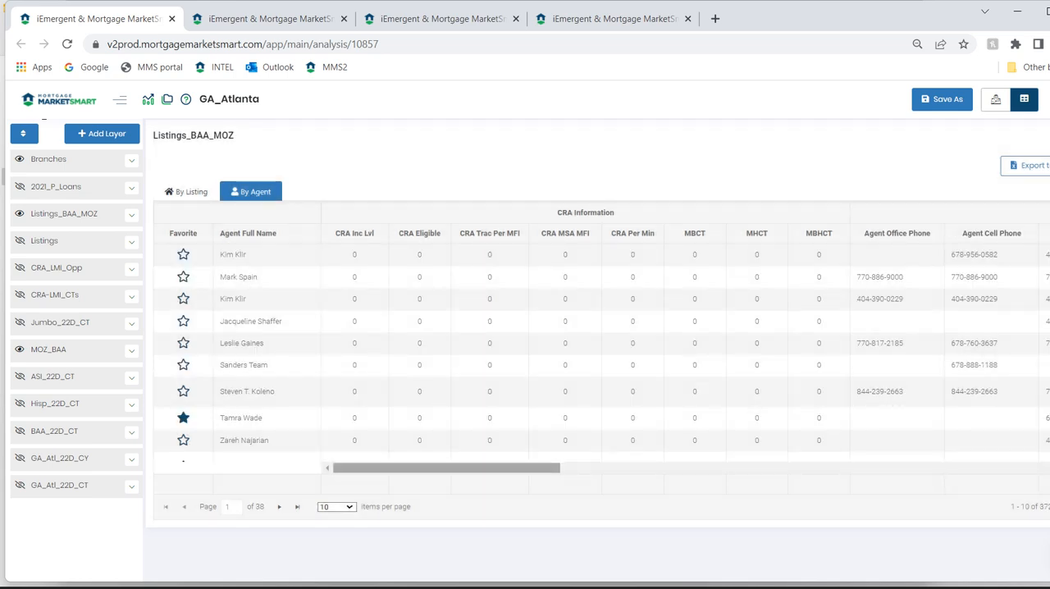
pyautogui.moveTo(447, 468); pyautogui.dragTo(605, 468)
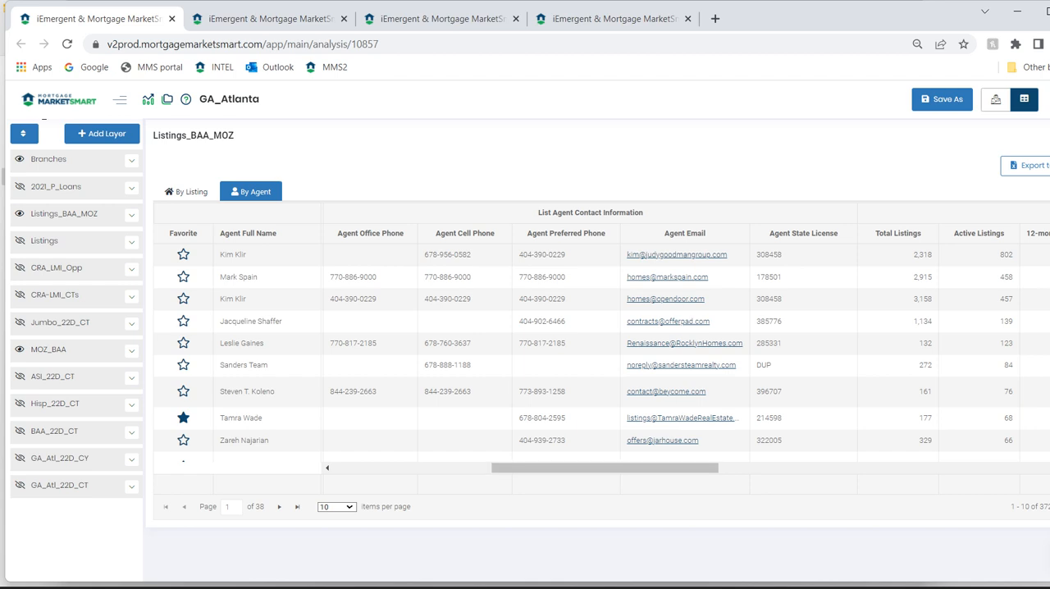
pyautogui.moveTo(605, 468); pyautogui.dragTo(757, 467)
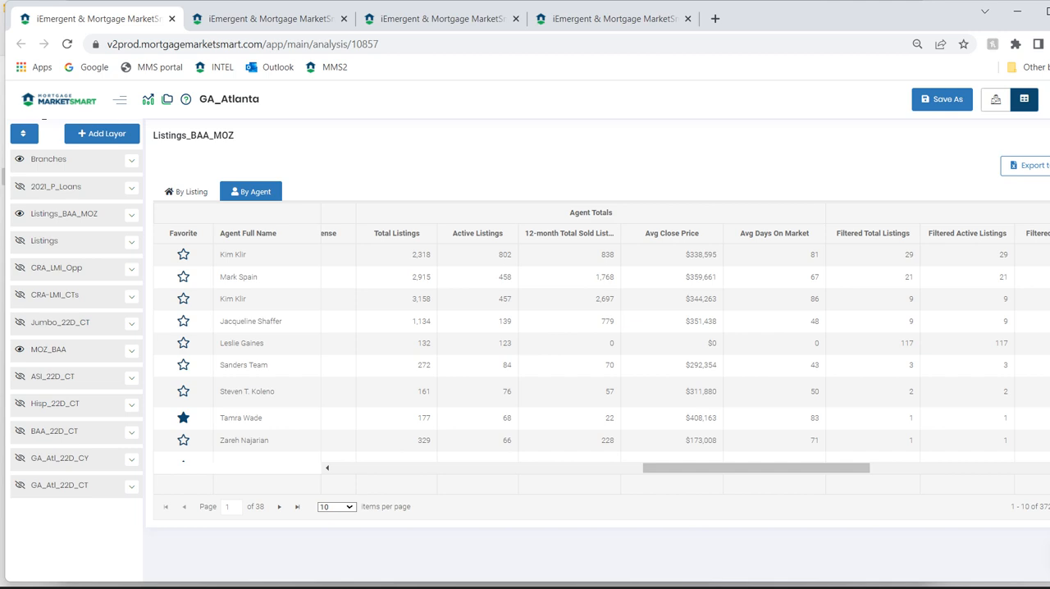
pyautogui.click(996, 99)
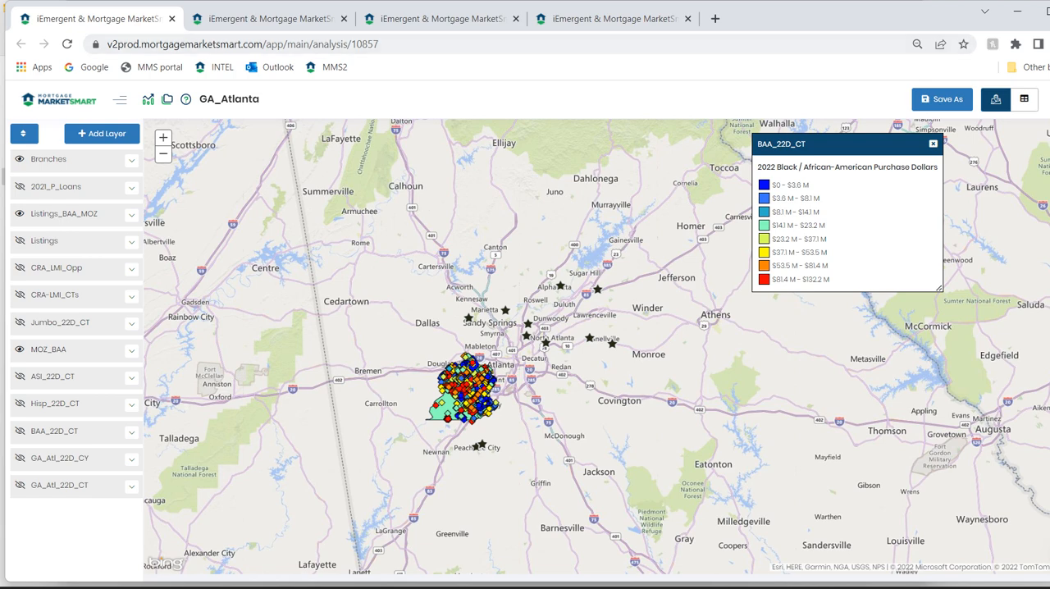
# Examine Ameris Bank's US totals and market totals in the HMDA Top Lender Report for Atlanta-Sandy Springs-Roswell.
pyautogui.click(271, 19)
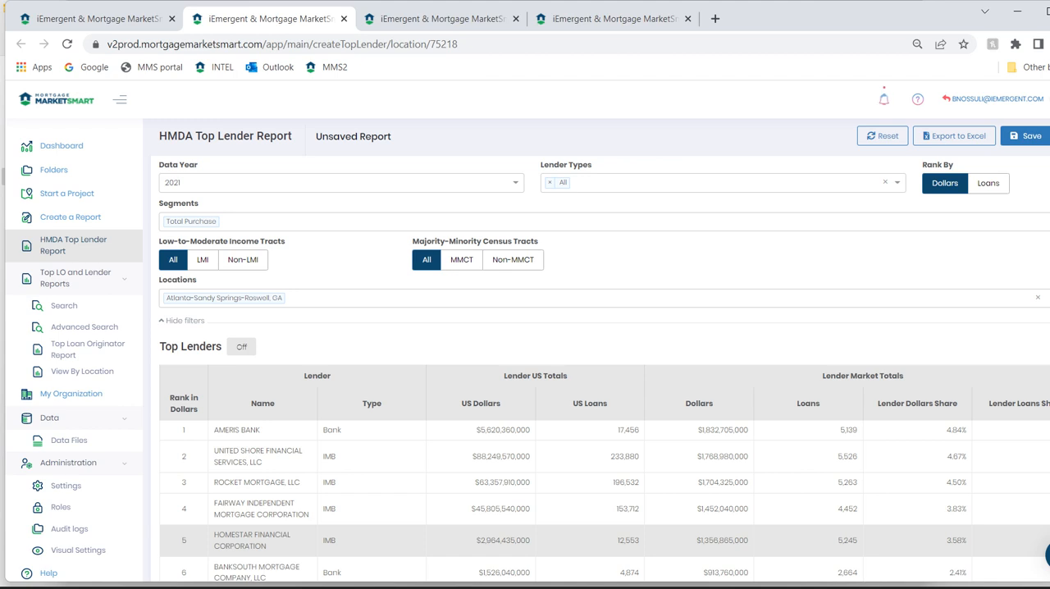
pyautogui.moveTo(477, 430); pyautogui.dragTo(640, 430)
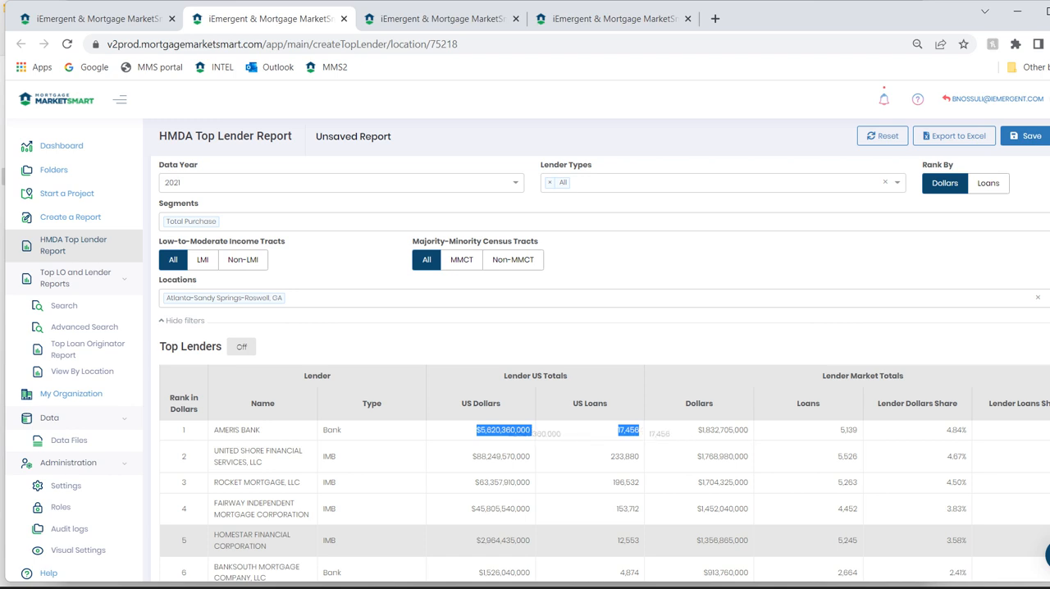
pyautogui.moveTo(860, 430)
pyautogui.mouseDown()
pyautogui.moveTo(706, 451)
pyautogui.moveTo(858, 430)
pyautogui.mouseUp()
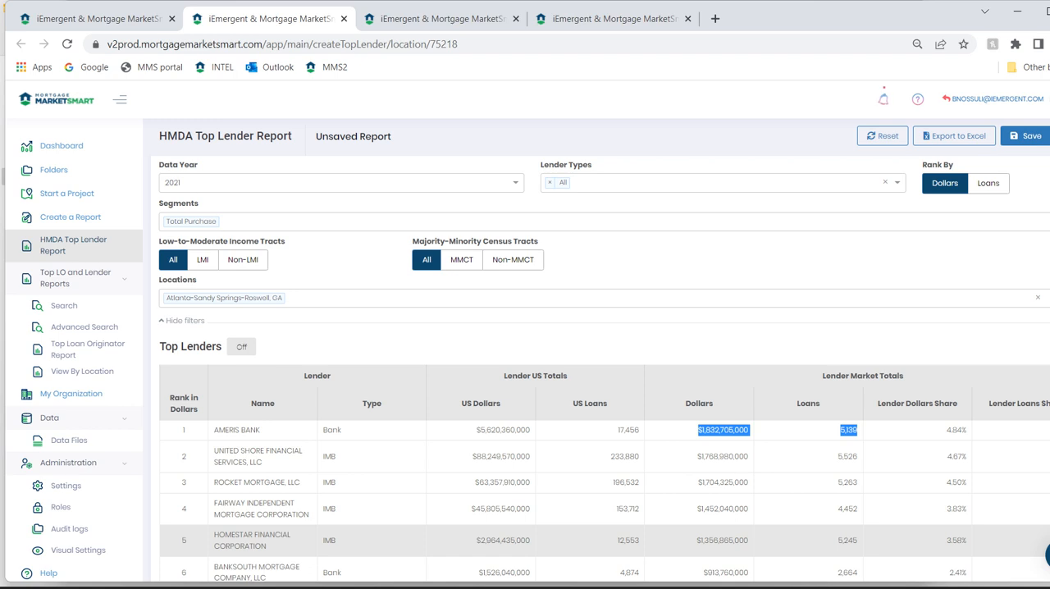
# Change the report segment to Black-African-American Purchase from the Race & Ethnicity segment group and save it.
pyautogui.click(238, 222)
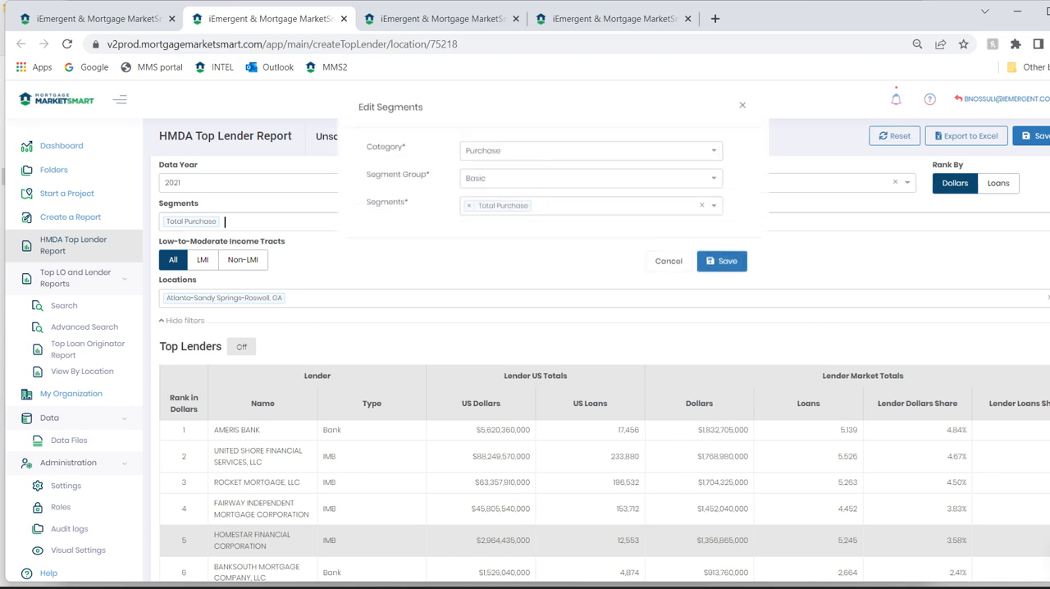
pyautogui.click(548, 188)
pyautogui.click(495, 268)
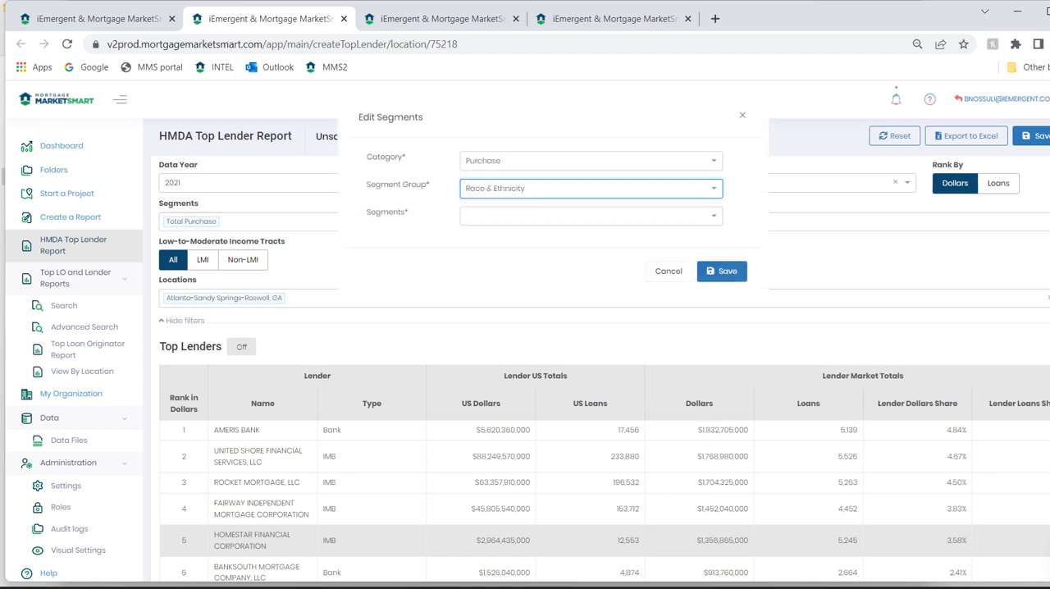
pyautogui.click(525, 212)
pyautogui.click(507, 256)
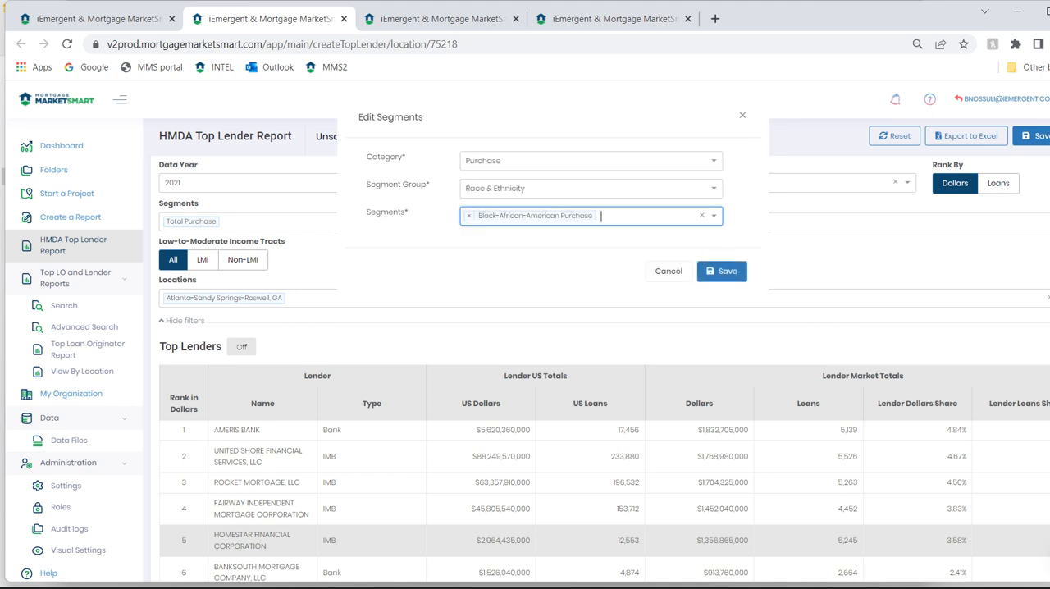
pyautogui.click(722, 271)
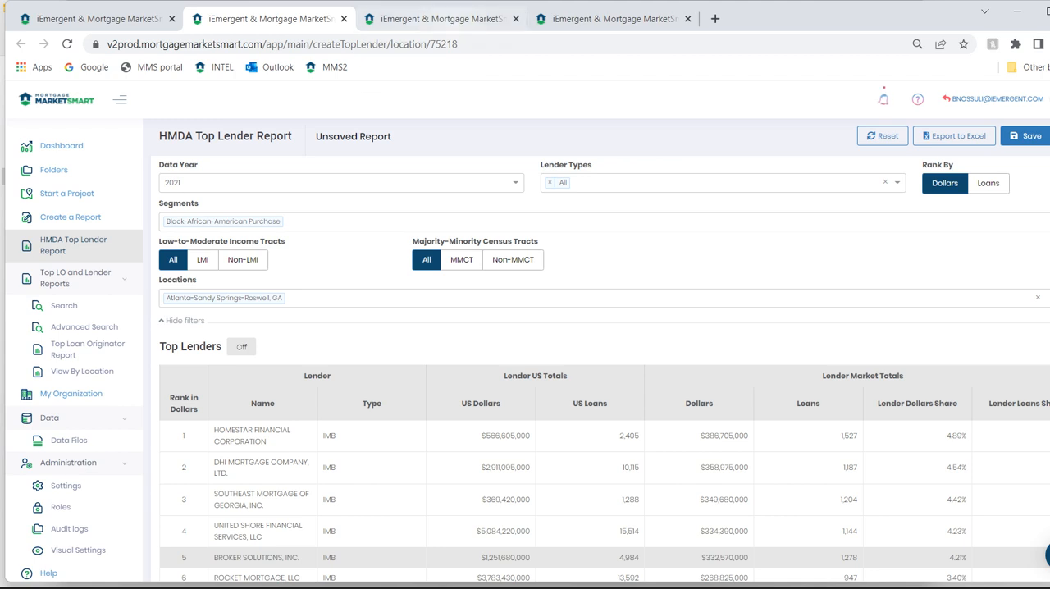
# Examine the top-ranked loan officer's US and market dollars and loans in the Top LO report for Atlanta-Sandy Springs-Roswell.
pyautogui.click(443, 19)
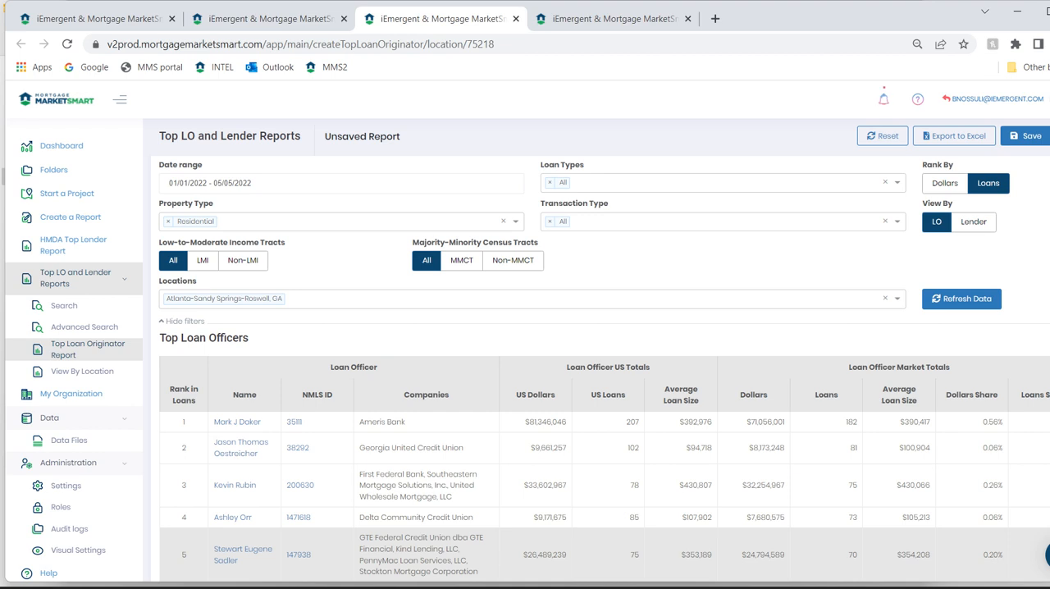
pyautogui.moveTo(536, 422); pyautogui.dragTo(641, 422)
pyautogui.moveTo(747, 422); pyautogui.dragTo(857, 422)
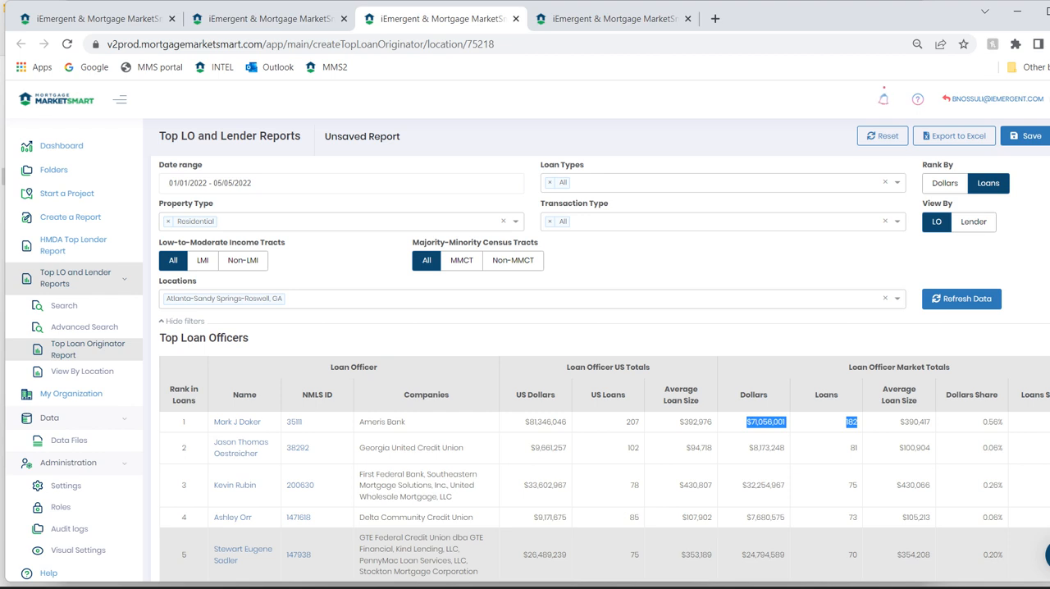
pyautogui.click(857, 421)
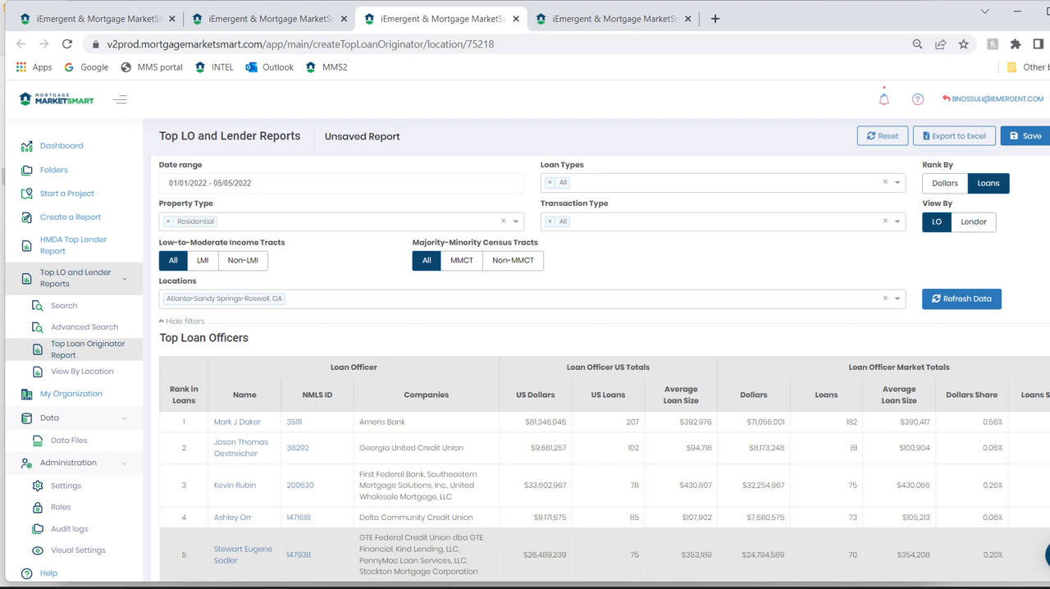
# Bring up the Top Lenders report for Fulton County, GA, ranked by dollars.
pyautogui.click(614, 18)
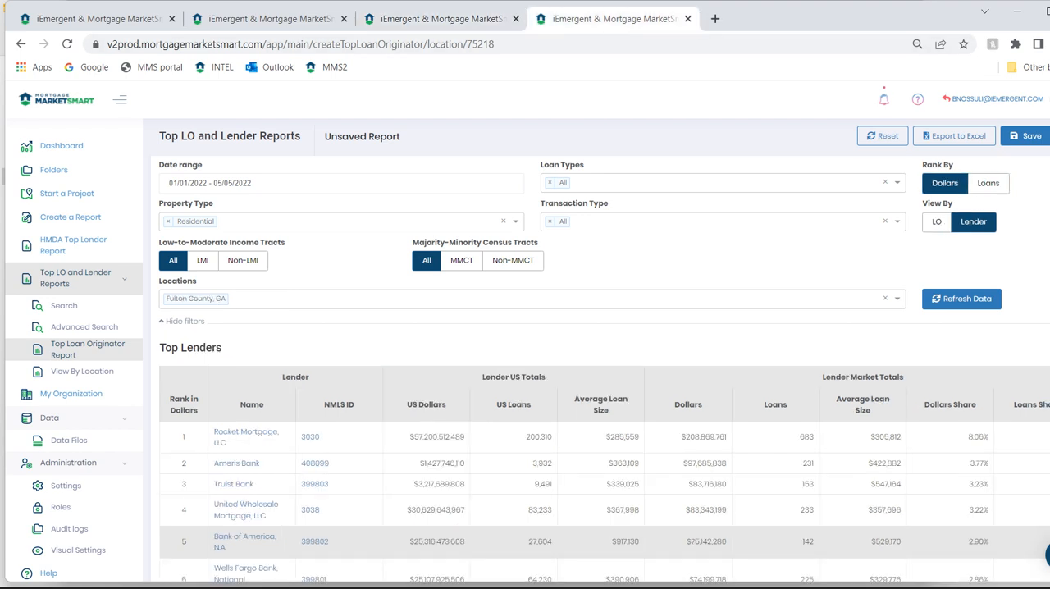